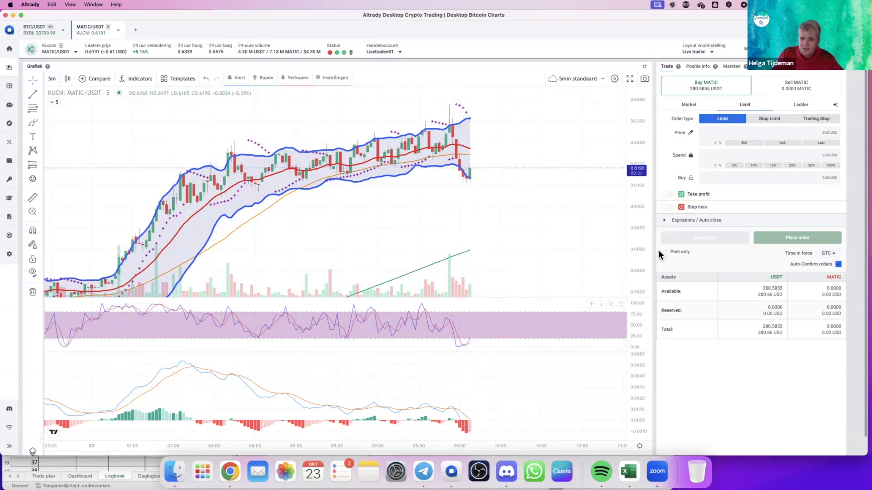
Prepare a limit buy for MATIC at the ask price with 100% of the balance and a 0.5% take-profit target
left_click(782, 144)
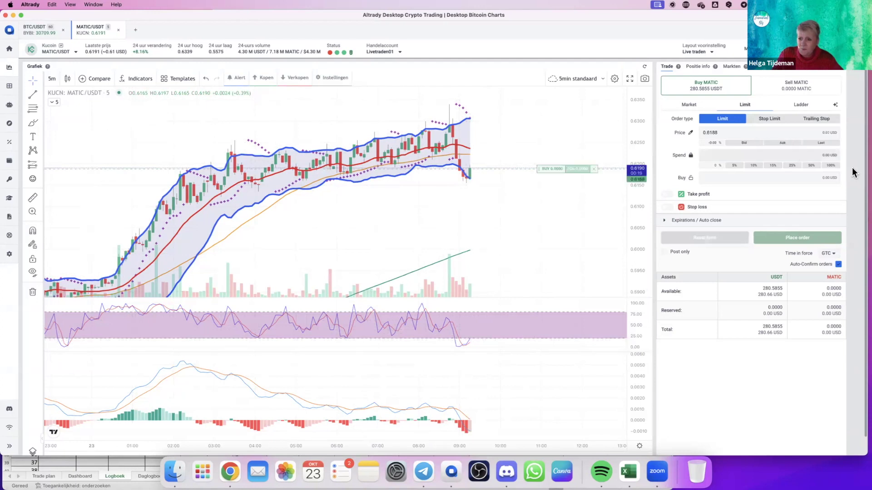
left_click(831, 165)
left_click(707, 195)
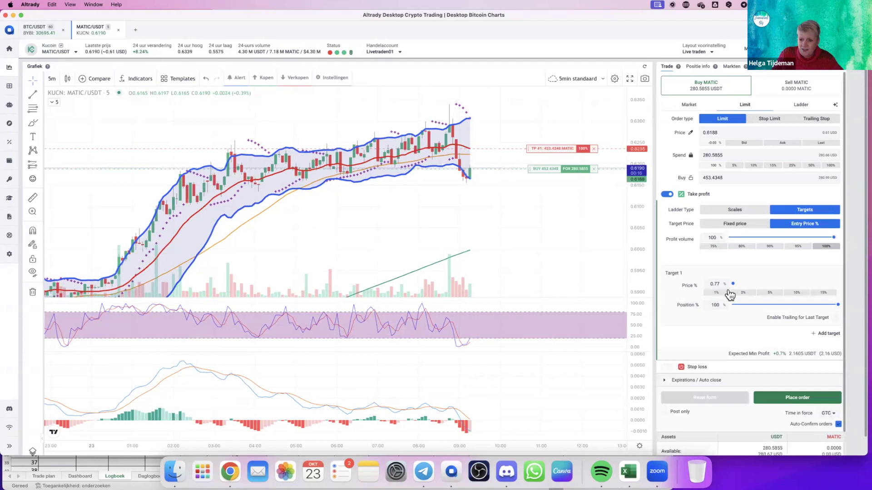
left_click(715, 285)
key("BackSpace")
type("5")
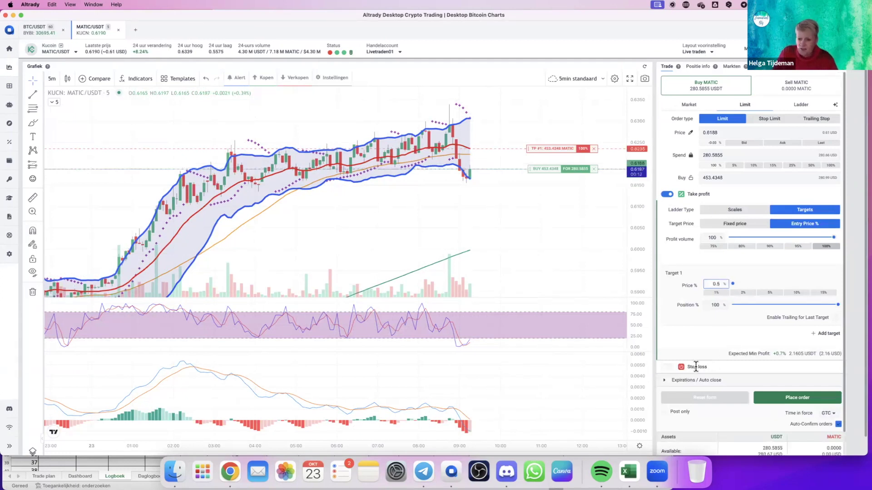
Add a market stop loss at -2% to the MATIC order and submit the buy order
left_click(667, 367)
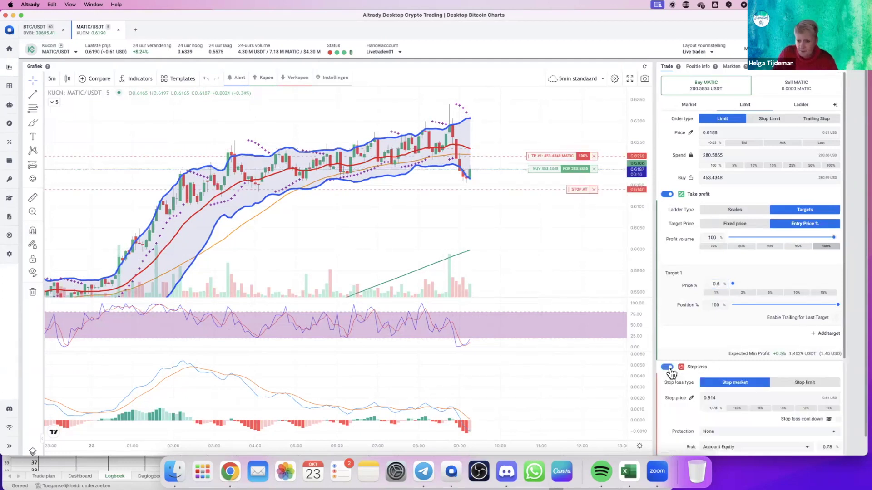
left_click(806, 408)
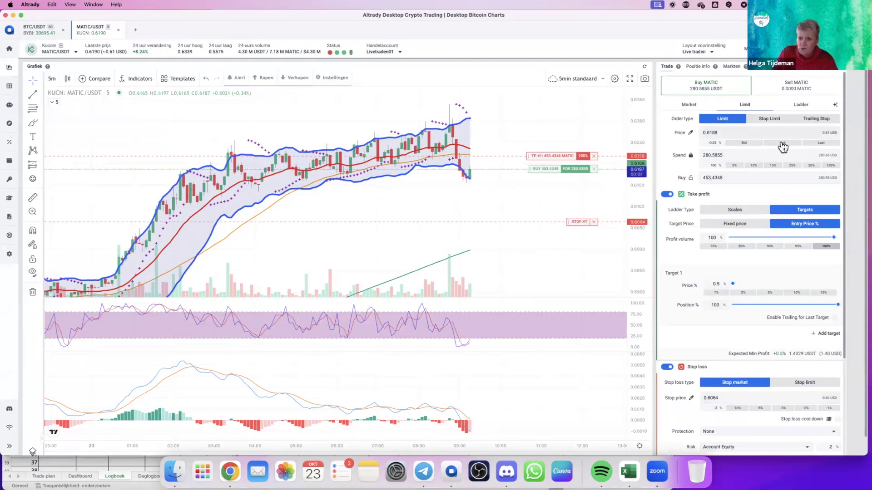
left_click(582, 168)
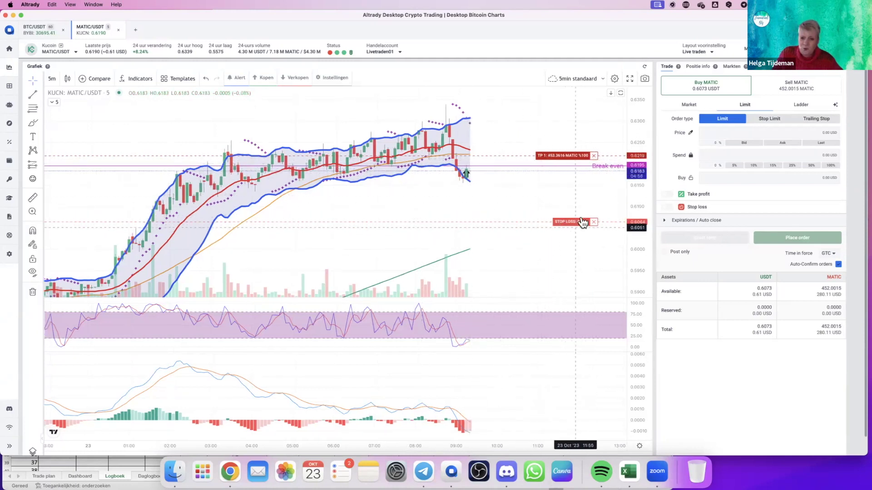
Raise the open MATIC position's take-profit level to 0.6231 on the chart
left_click_drag(586, 156, 584, 151)
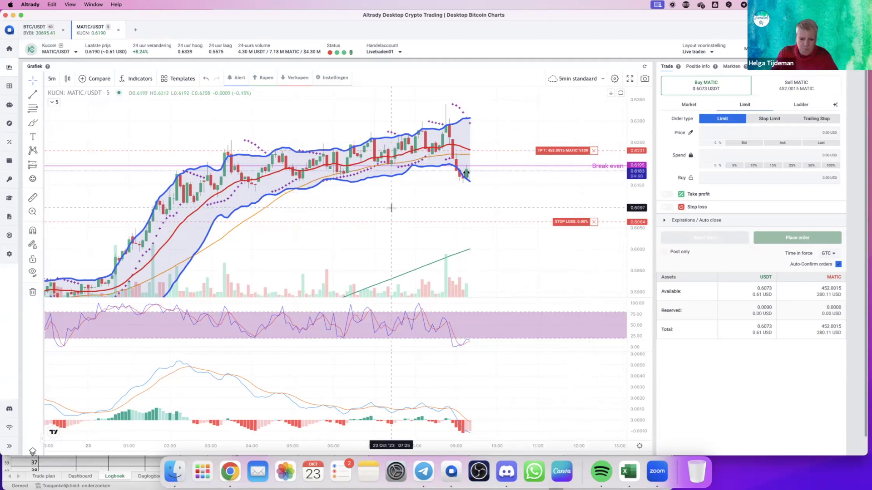
Switch to the Excel trade logbook and enter start time 09:20 and date 23-10-2023 for trade 26
left_click(133, 467)
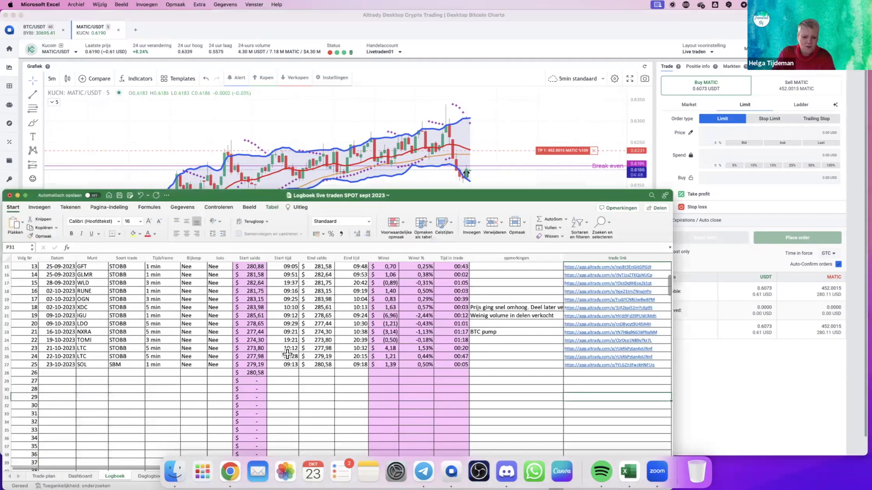
left_click(287, 372)
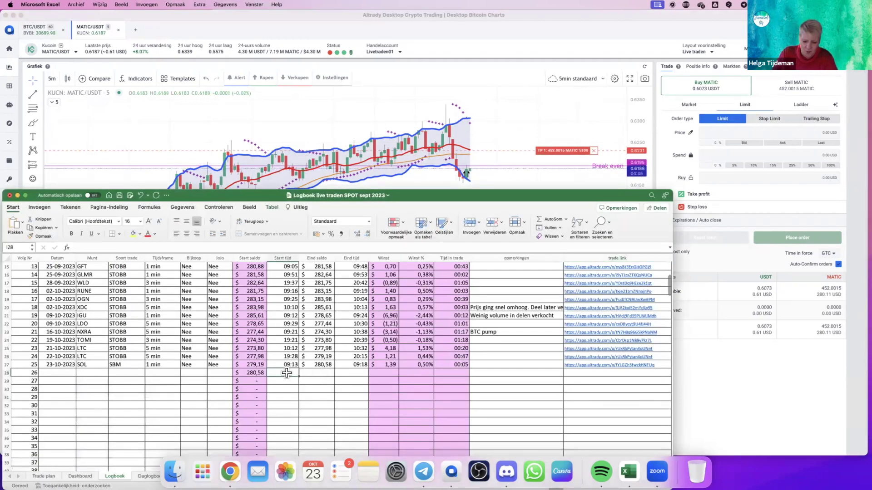
type("9:20")
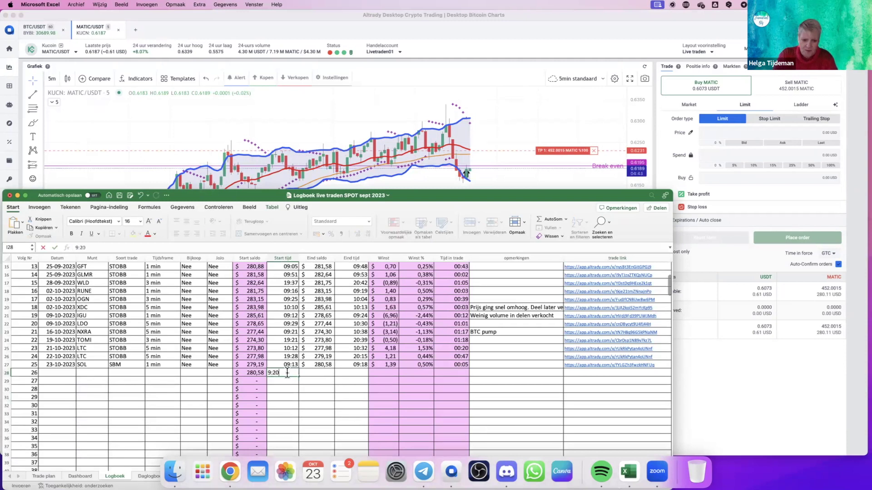
left_click(51, 371)
type("23-10-2023")
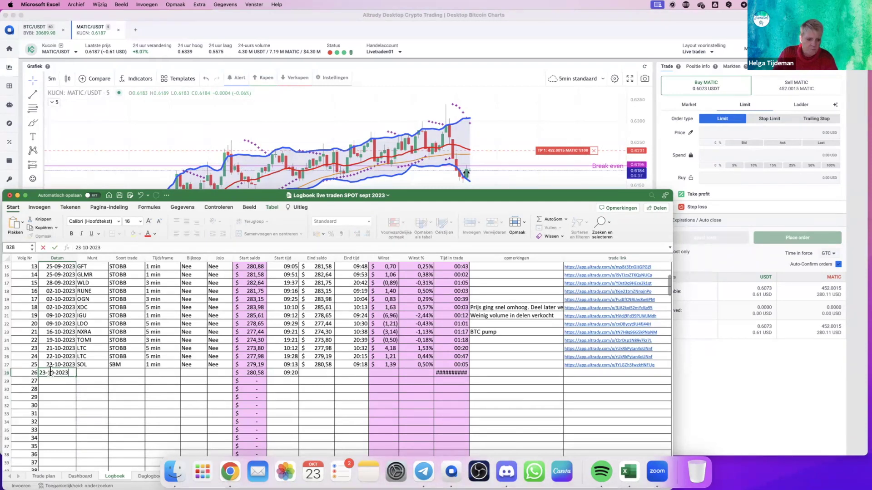
Fill in trade 26 with coin MATIC, trade type STOBB and a 5 min timeframe
left_click(103, 373)
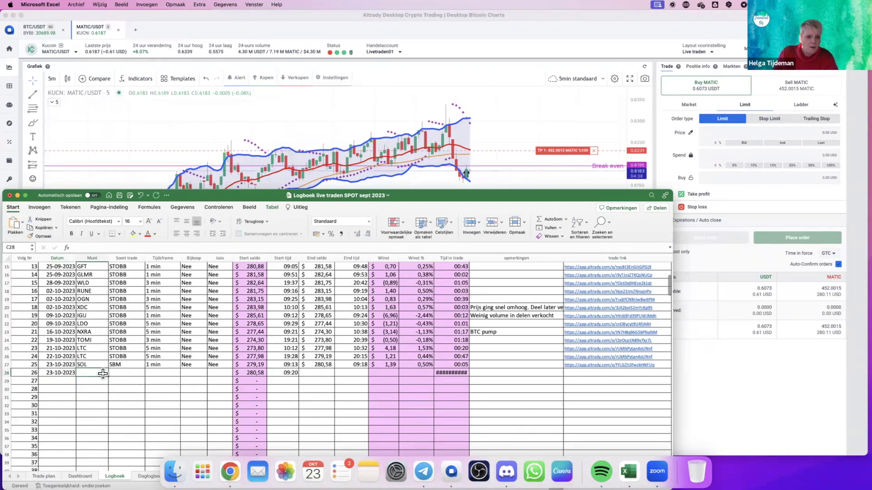
type("MATIC")
key("Tab")
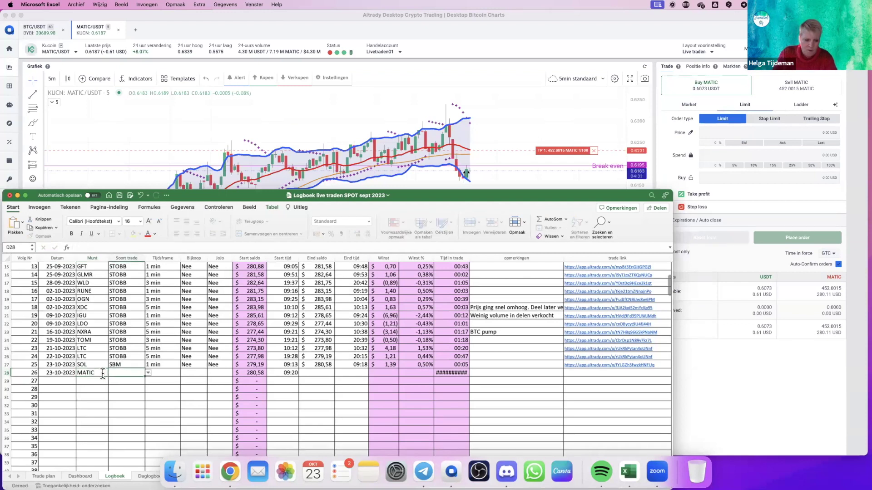
type("S")
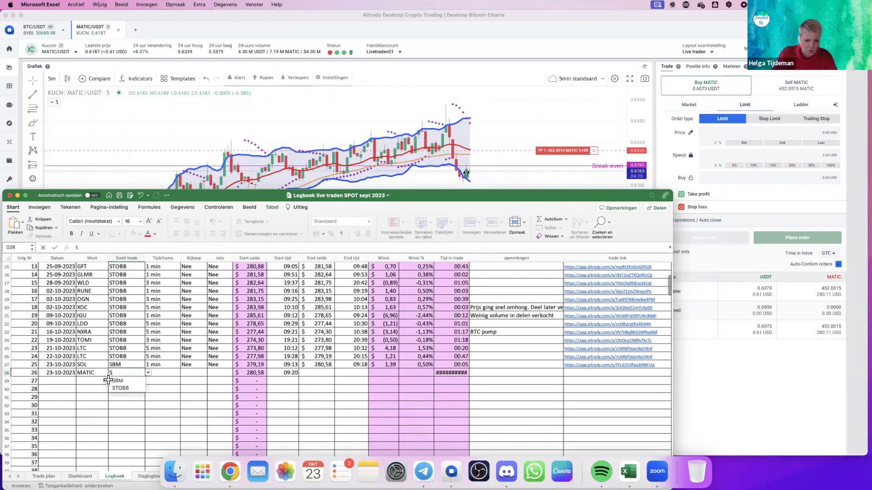
left_click(121, 388)
left_click(159, 372)
type("5")
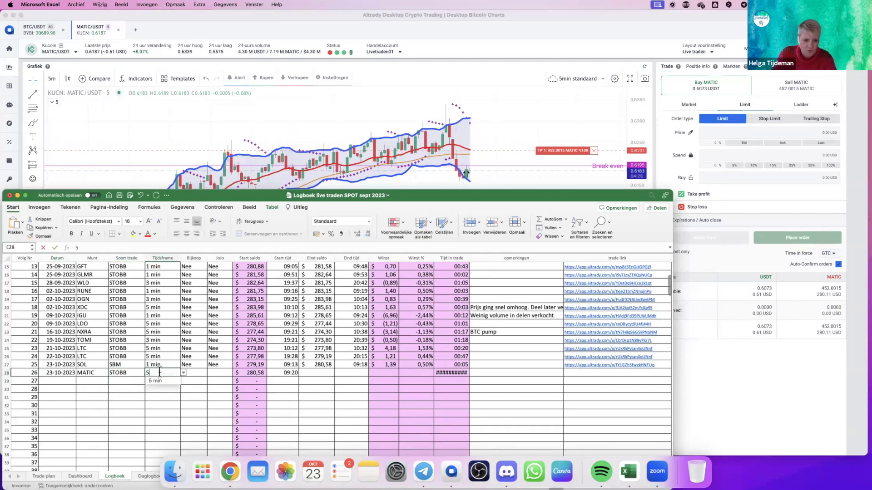
left_click(153, 381)
Enter Nee for Bijkoop and for the column beside it in trade 26, leaving the end balance and end time blank
left_click(189, 372)
type("Nee")
key("Tab")
type("Nee")
key("Tab")
key("Tab")
key("Tab")
key("Tab")
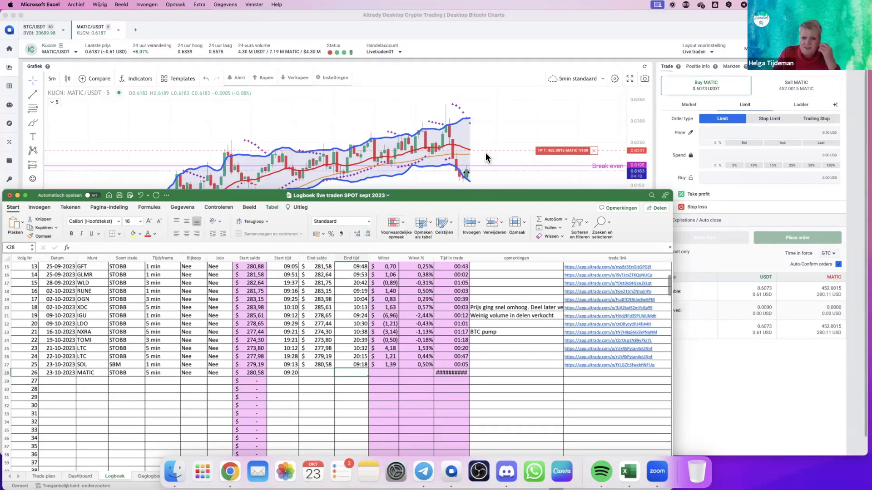
Switch to Altrady, measure 15 bars ahead of the 09:15 candle on MATIC/USDT, and mark 23 Oct 10:30 with a vertical line
left_click(503, 126)
left_click_drag(520, 129, 498, 150)
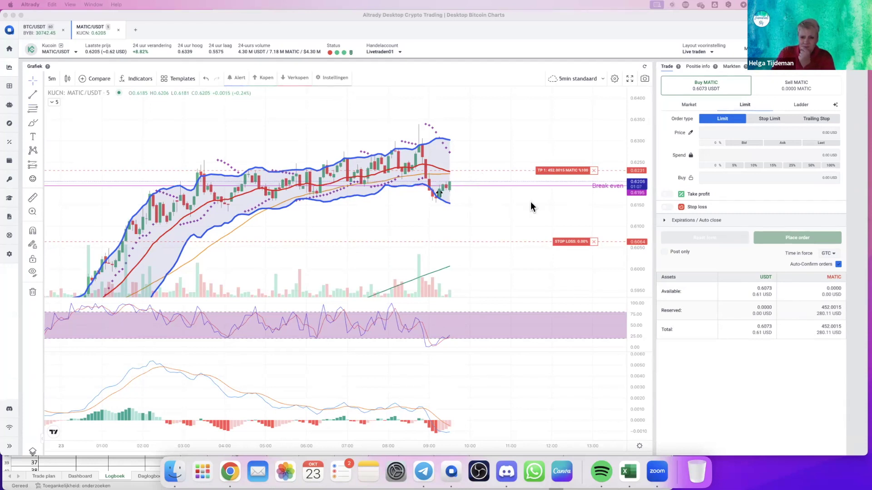
left_click(438, 219, "shift")
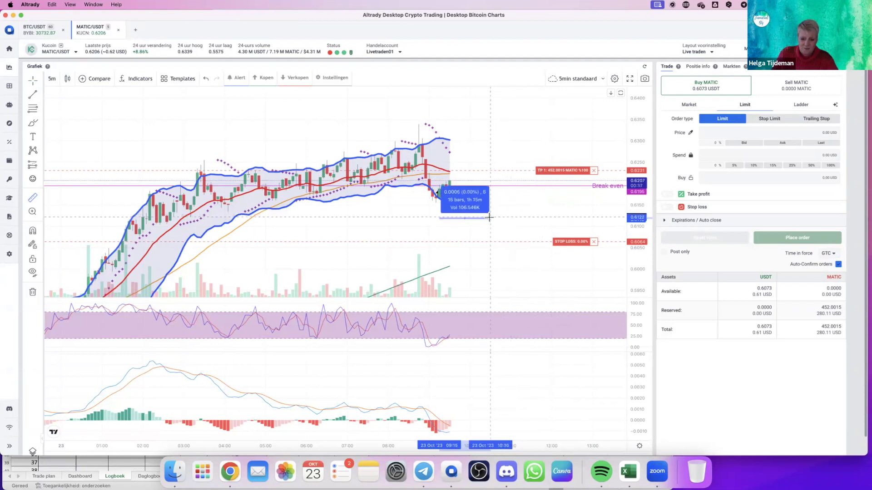
left_click(489, 218)
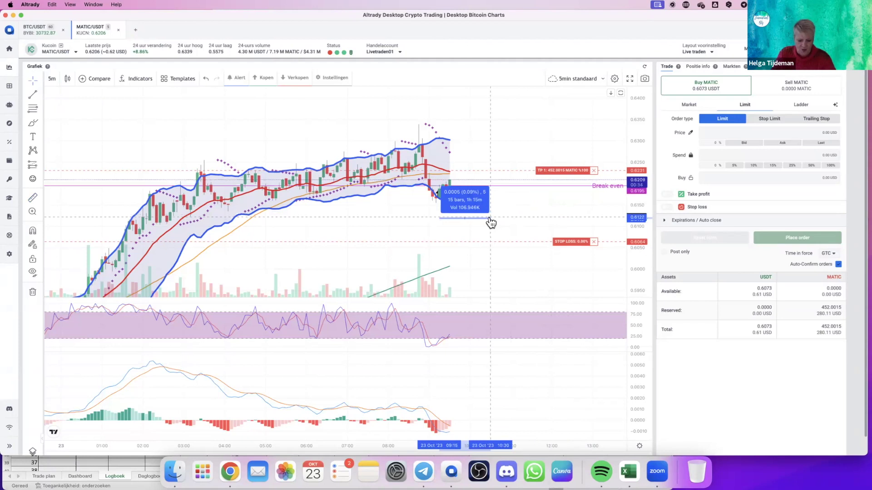
left_click(516, 206)
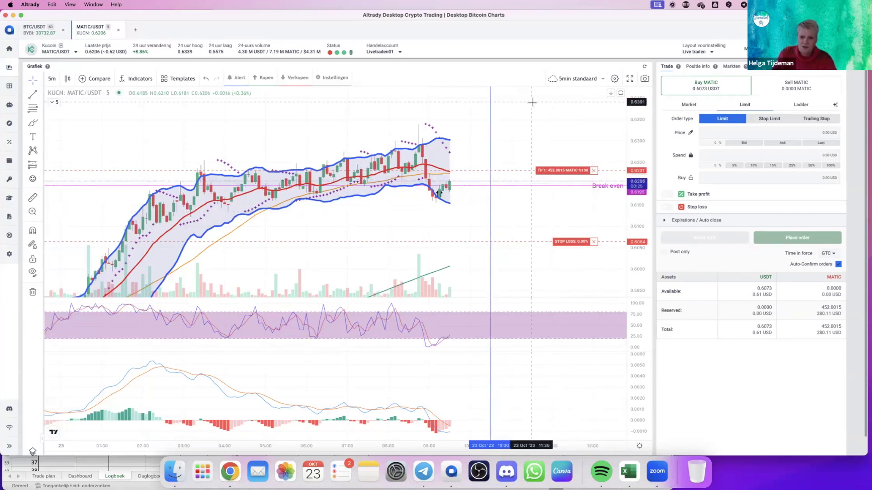
left_click_drag(527, 136, 475, 146)
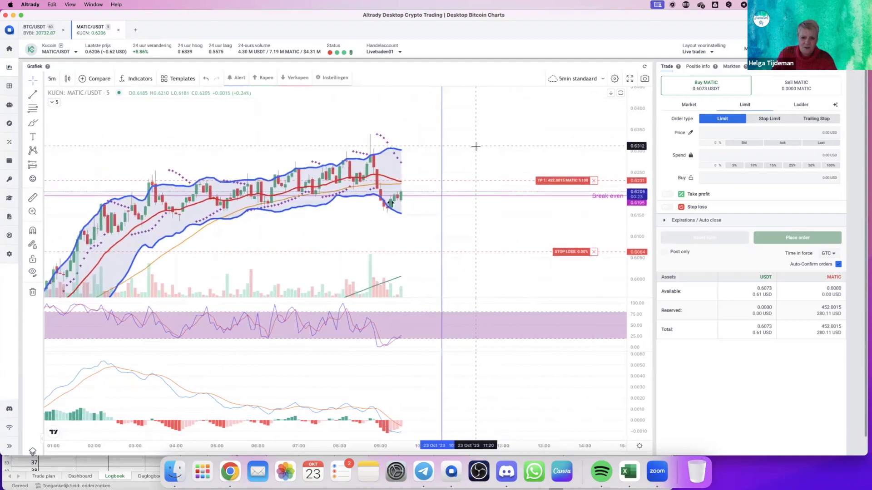
left_click(443, 194)
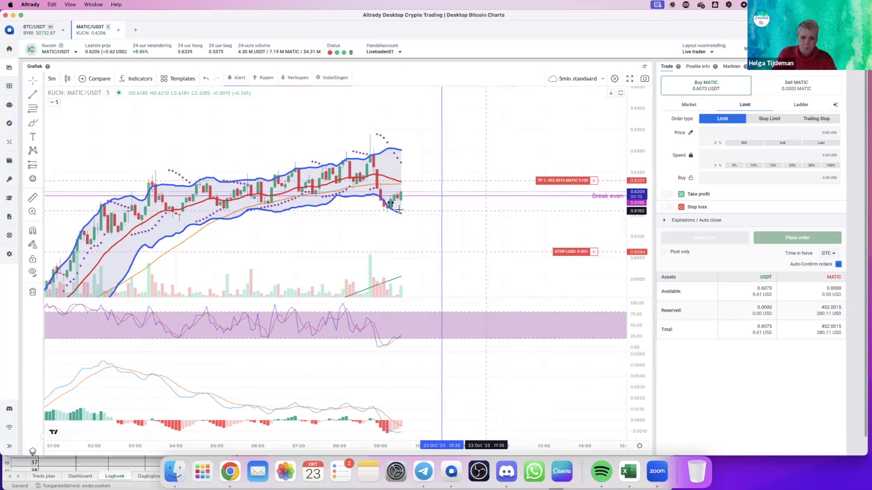
left_click(442, 193)
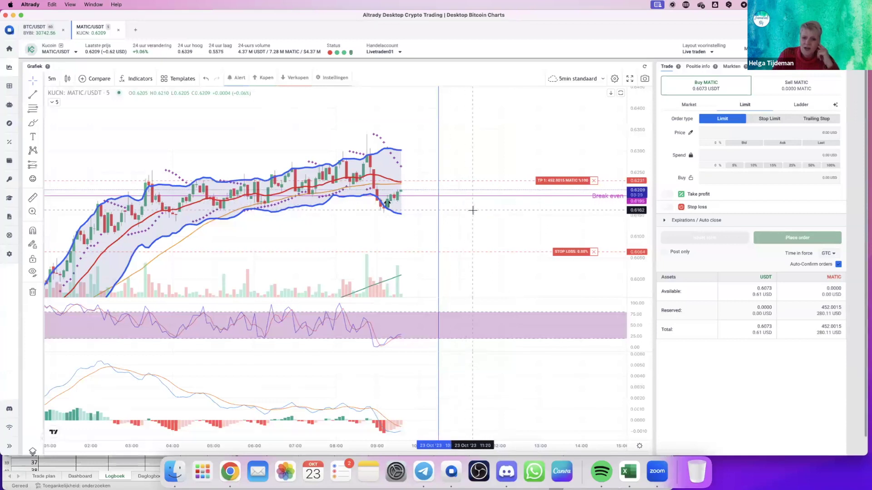
left_click(439, 216)
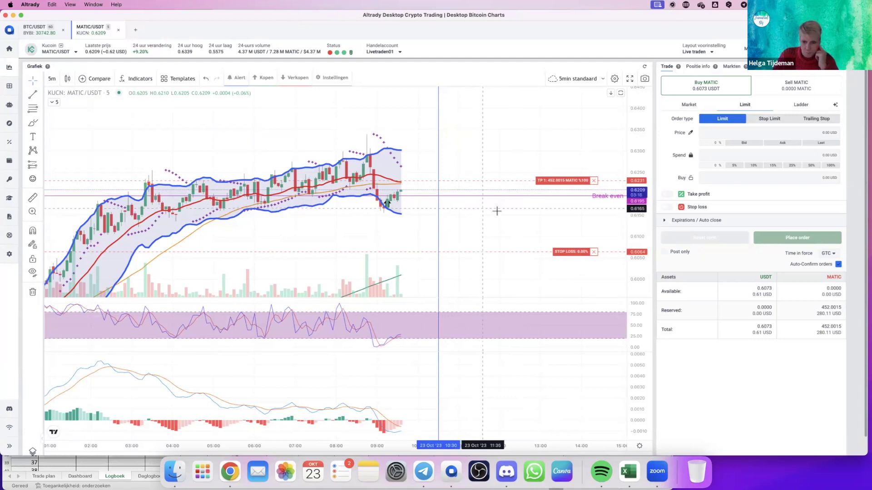
left_click(439, 193)
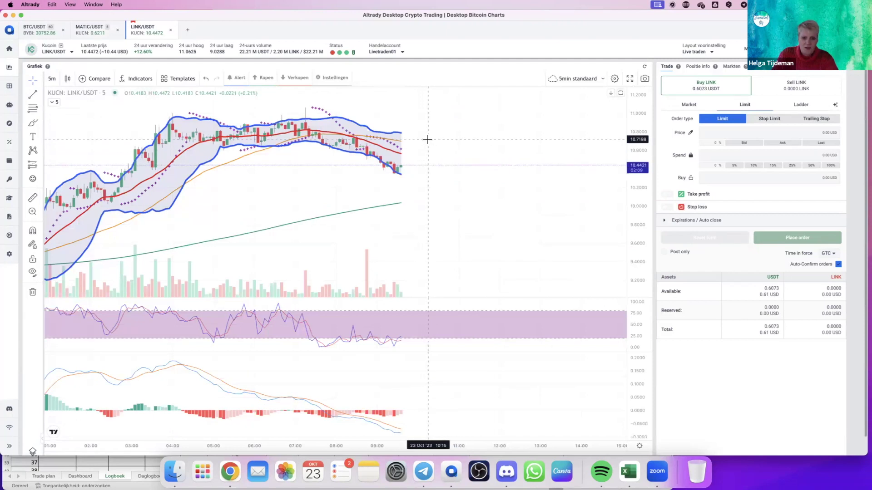
Measure the price distance upward from the latest candle on the LINK/USDT 5-minute chart and inspect the earlier price action
scroll(489, 168, "left", 5)
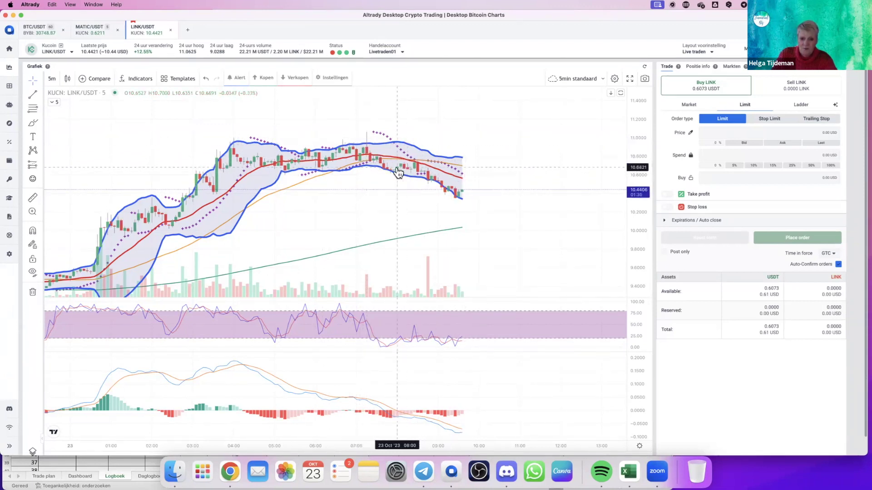
left_click(477, 194, "shift")
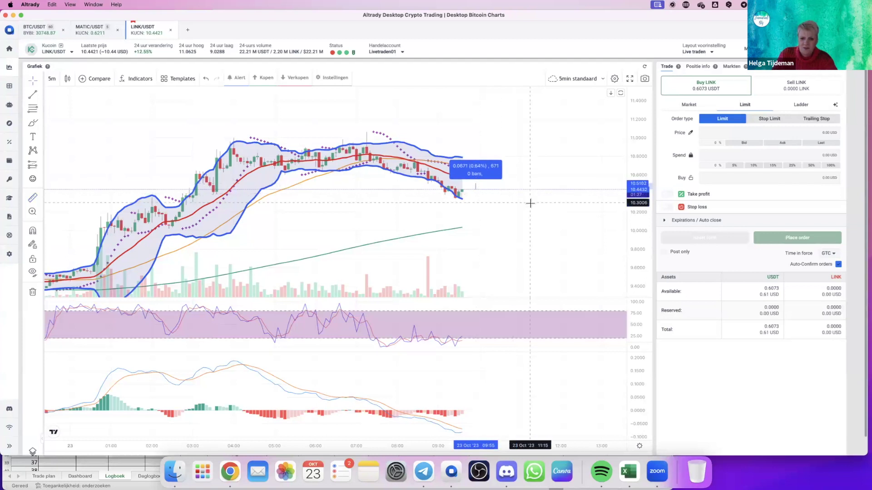
key("Escape")
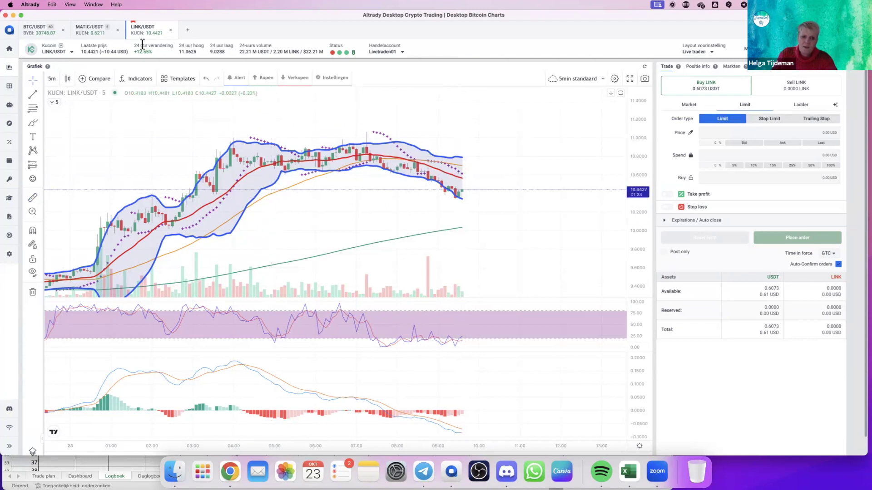
left_click_drag(159, 136, 271, 126)
left_click_drag(221, 181, 58, 191)
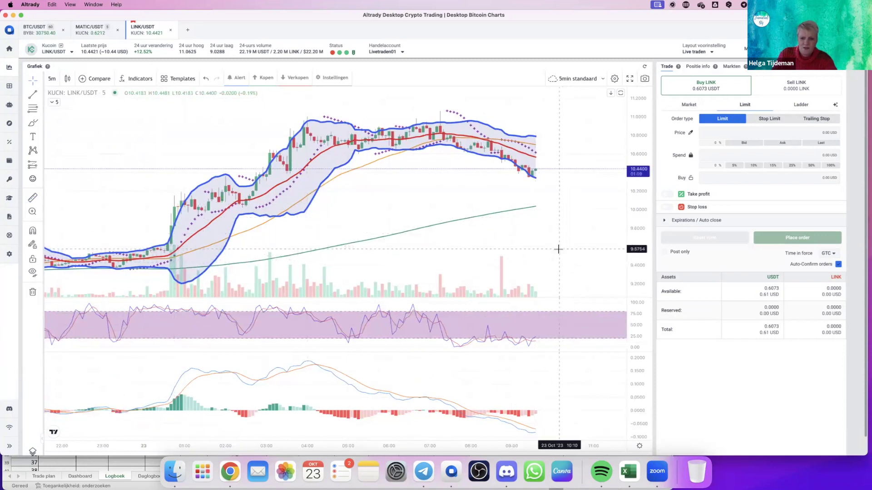
left_click_drag(555, 236, 450, 244)
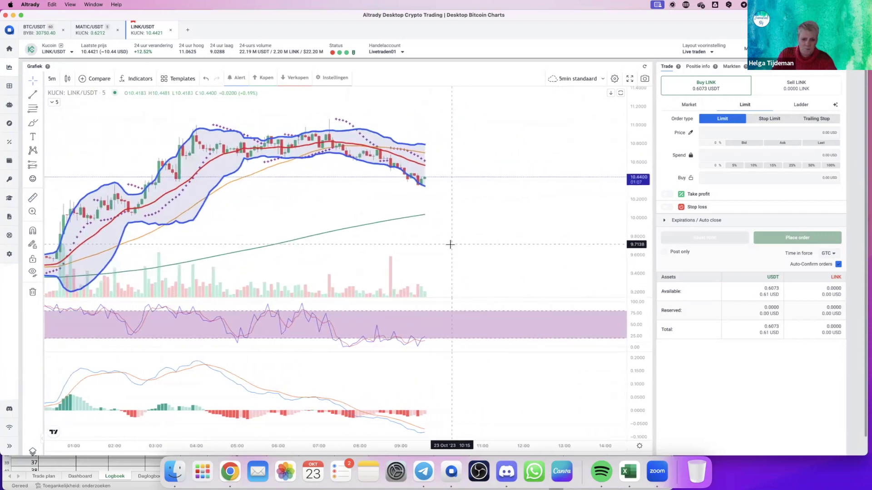
Replace the LINK/USDT chart with Bitvavo's LINK/EUR and measure the price distance upward from its latest candle
left_click(171, 30)
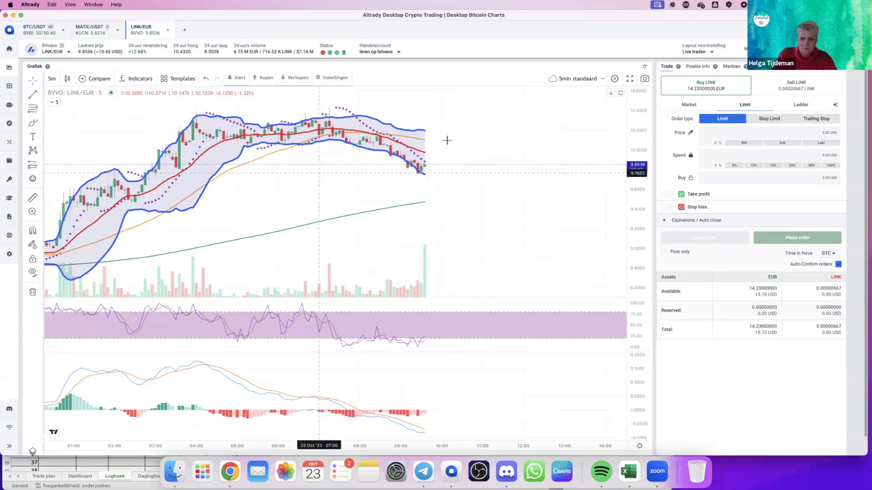
left_click_drag(419, 140, 443, 148)
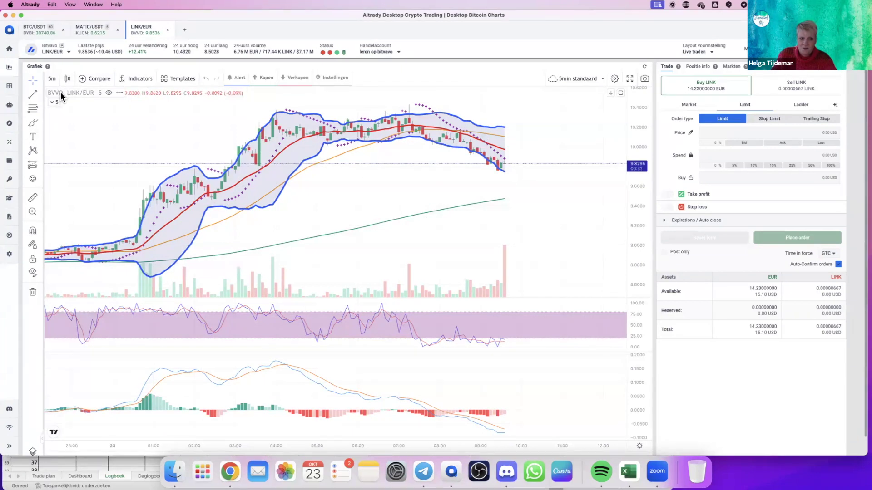
right_click(470, 98)
left_click(584, 140)
left_click_drag(568, 156, 520, 164)
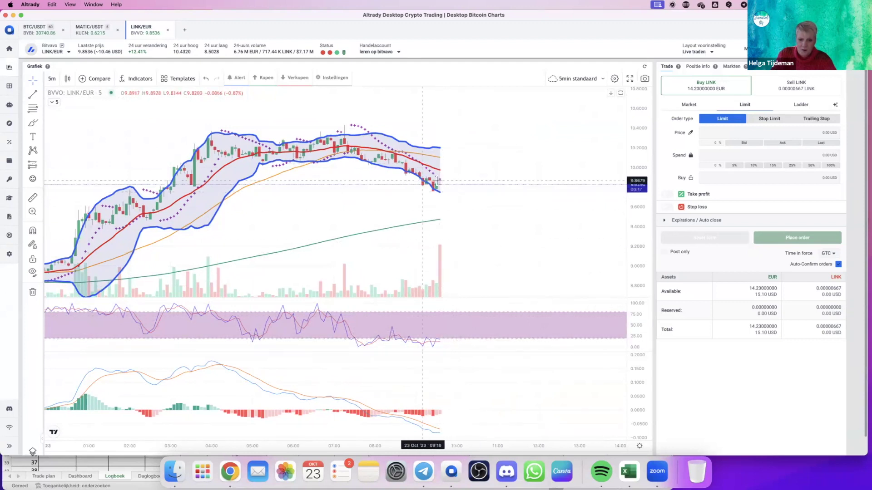
left_click(460, 184, "shift")
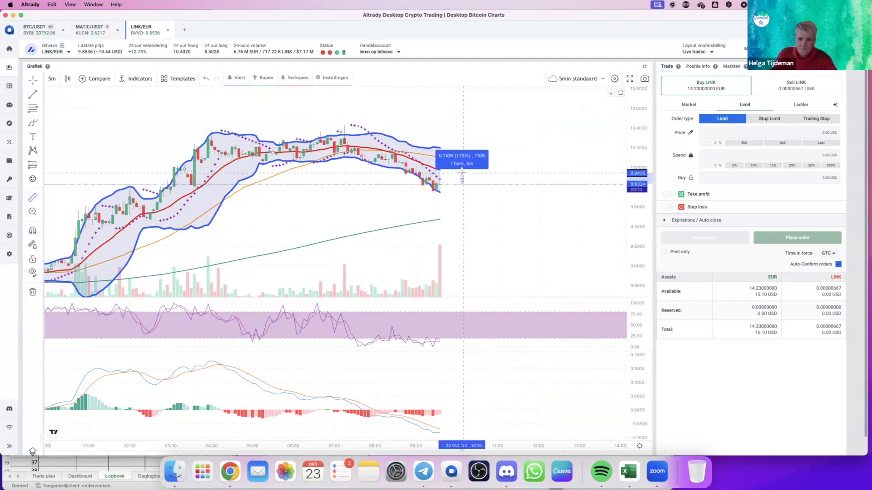
left_click(494, 171)
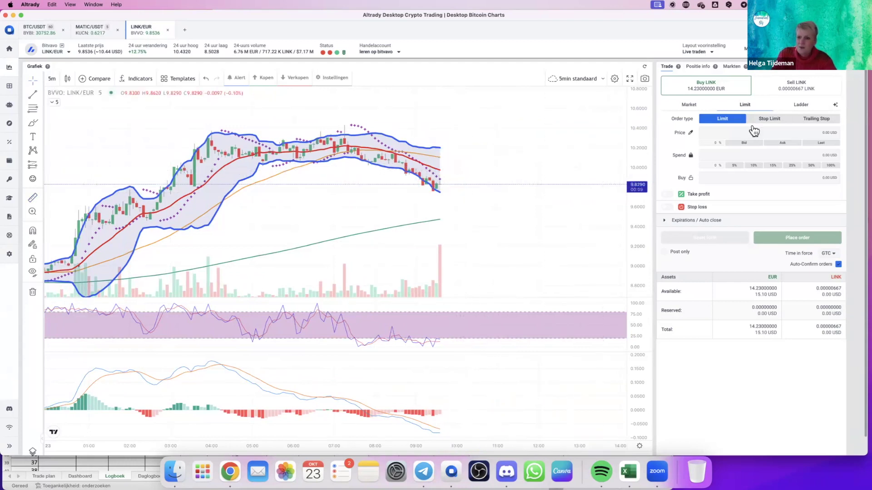
Set the LINK/EUR limit buy to the ask price of 9.8281 and spend 100% of the available EUR
left_click(783, 143)
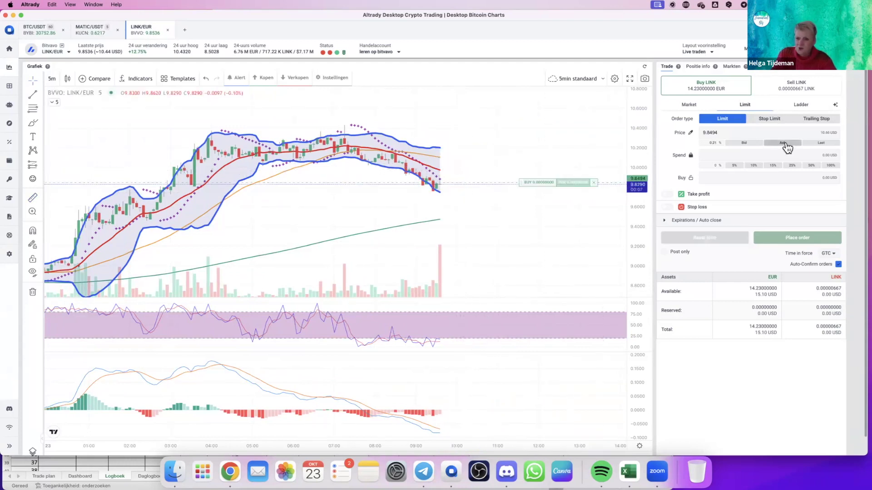
left_click(784, 144)
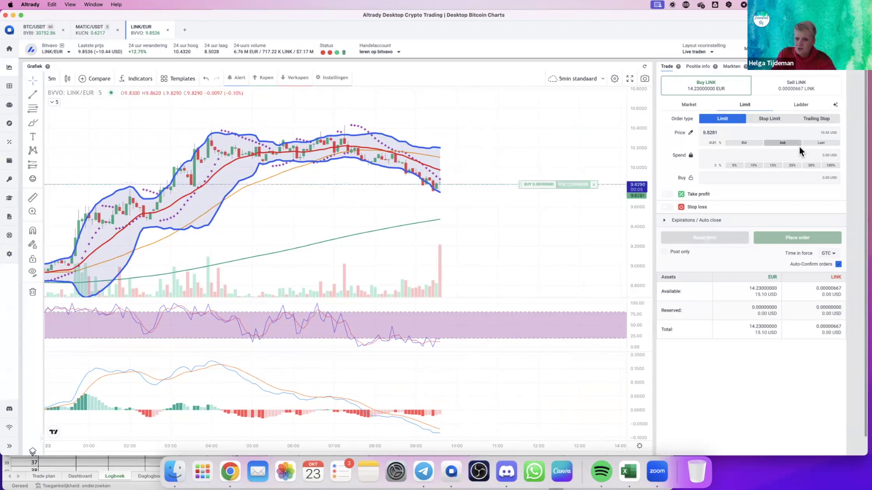
left_click(830, 167)
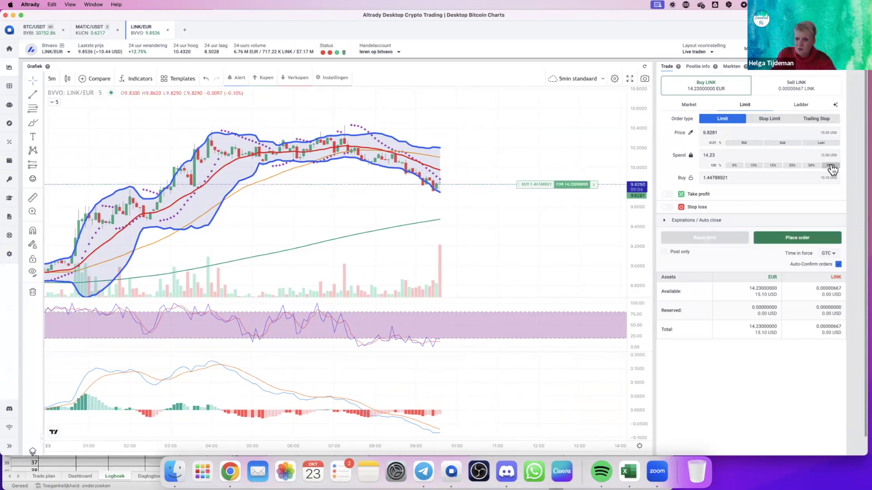
Enable take profit on the LINK/EUR order with target 1 at 0.7% above the entry price
left_click(671, 196)
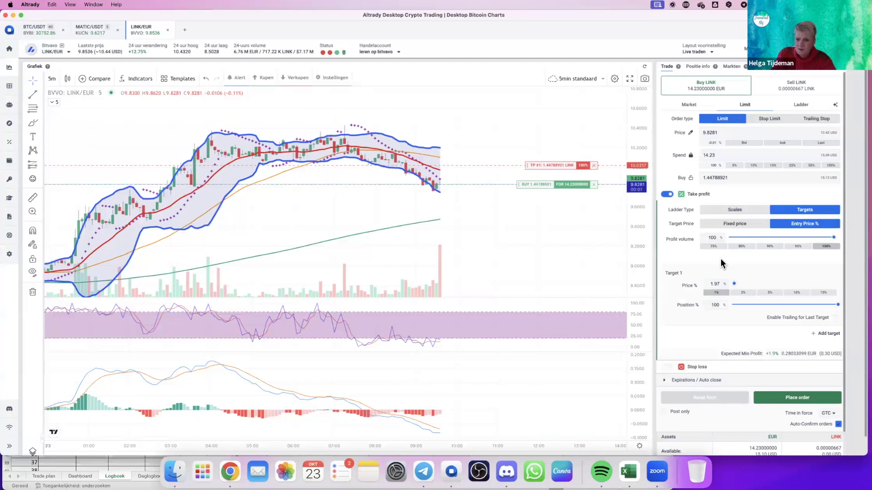
double_click(715, 285)
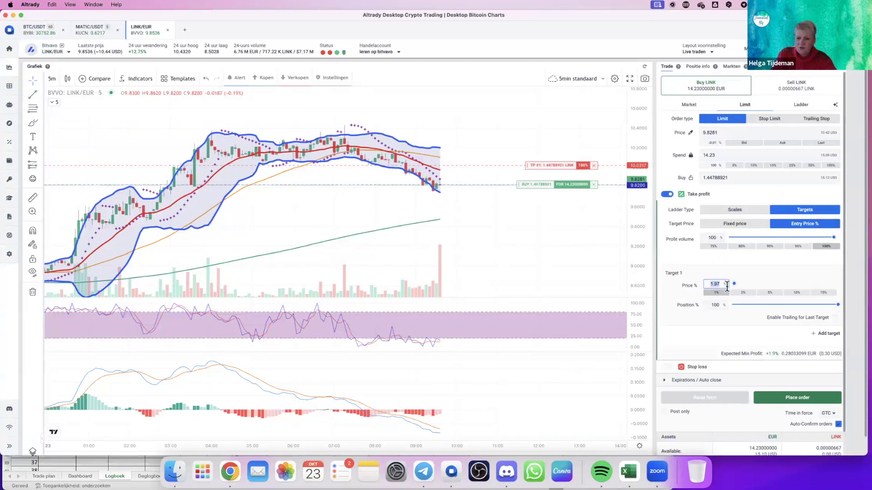
key("BackSpace")
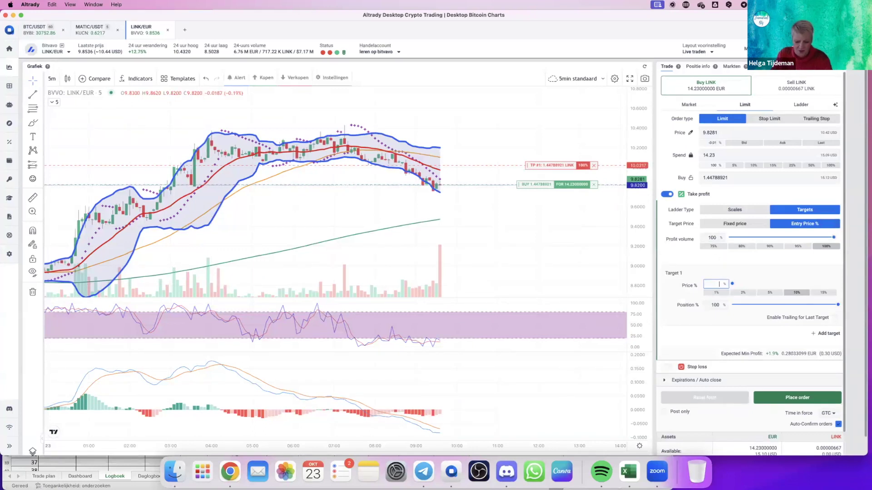
type("0.7")
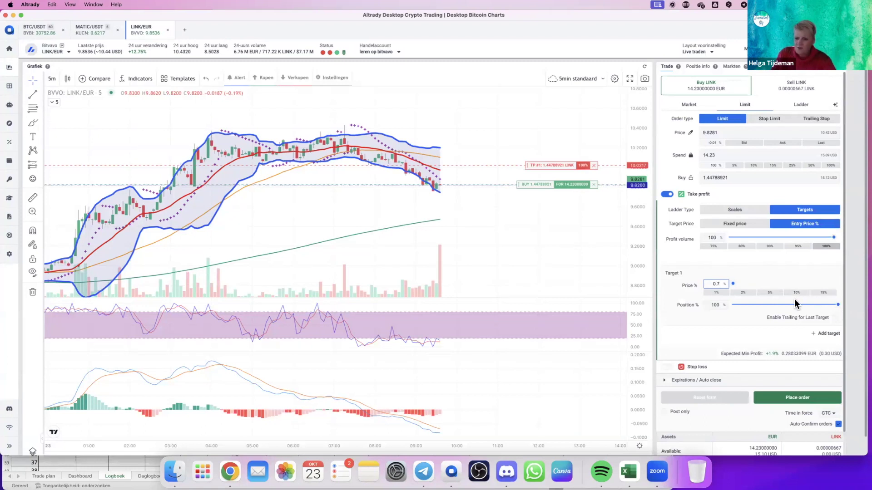
Enable a stop-market stop loss on the LINK/EUR order at -2%, a stop price of 9.6315
left_click(668, 367)
scroll(750, 339, "down", 2)
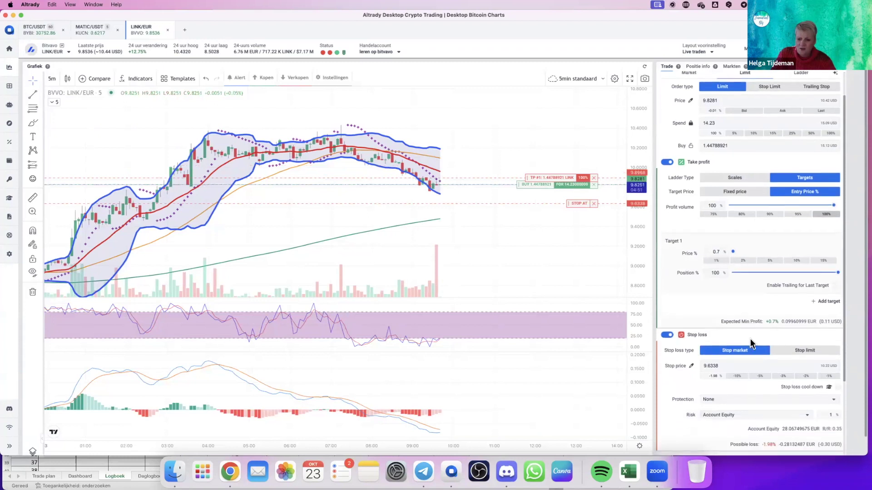
scroll(750, 338, "down", 1)
left_click(807, 335)
Refresh the limit price to the current ask and place the LINK/EUR buy order
scroll(750, 278, "up", 2)
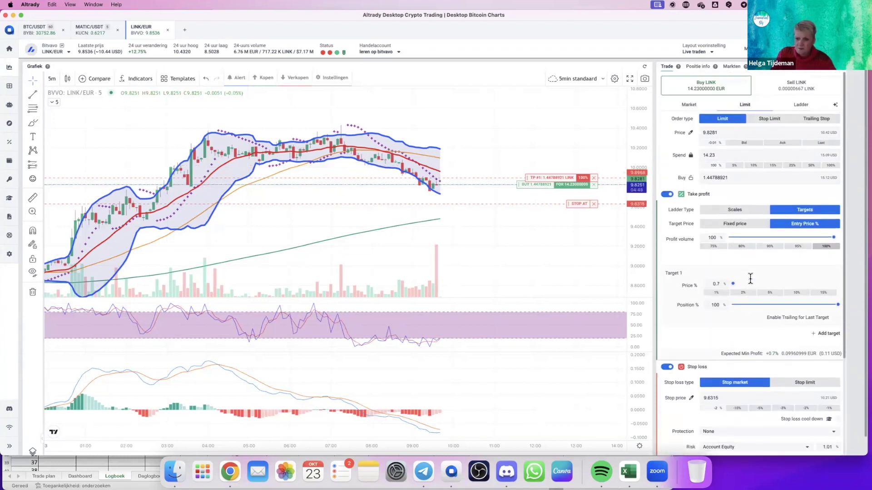
left_click(783, 143)
left_click(579, 186)
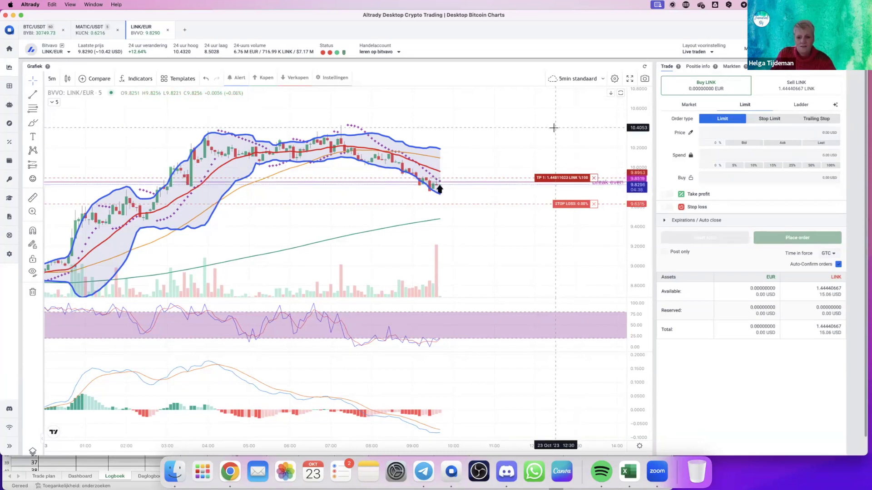
Examine the take-profit, break-even and stop-loss levels of the open LINK/EUR and MATIC/USDT positions on their 5-minute charts
left_click_drag(639, 247, 638, 223)
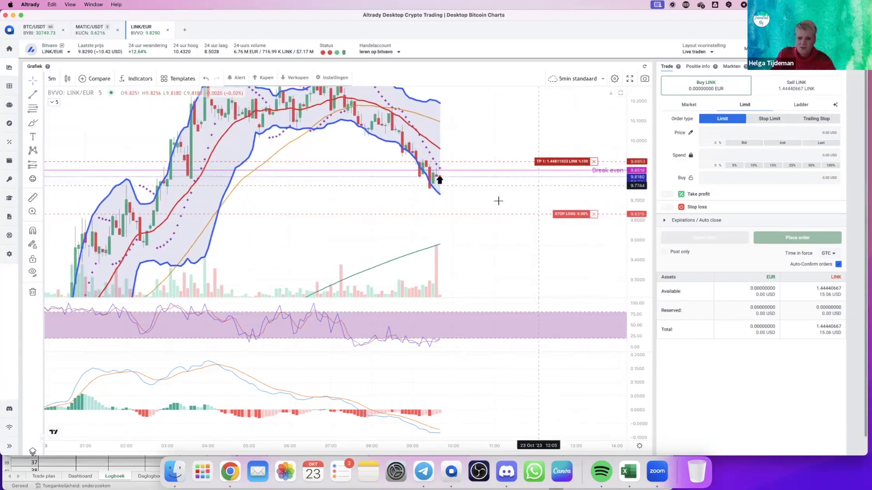
scroll(514, 201, "left", 5)
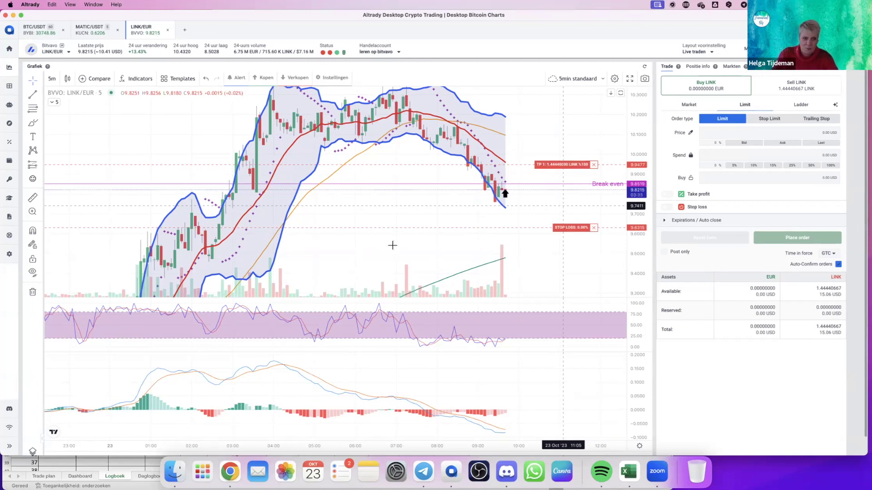
left_click(94, 29)
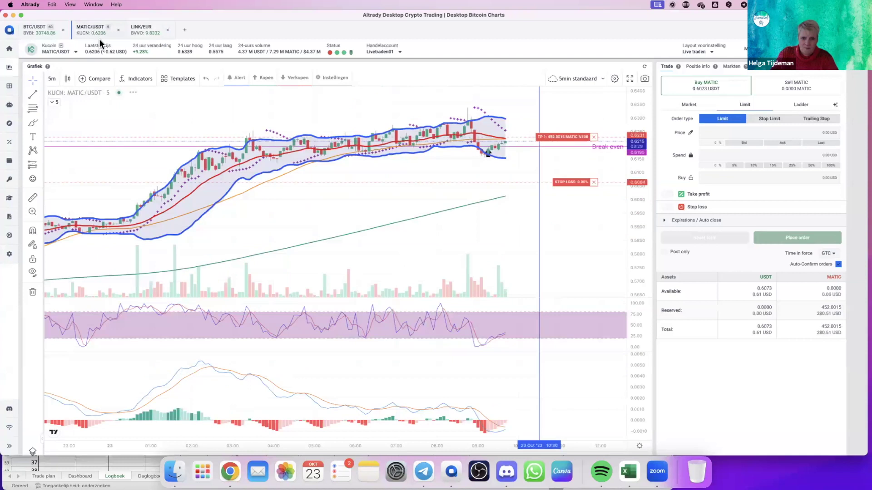
left_click_drag(644, 209, 500, 218)
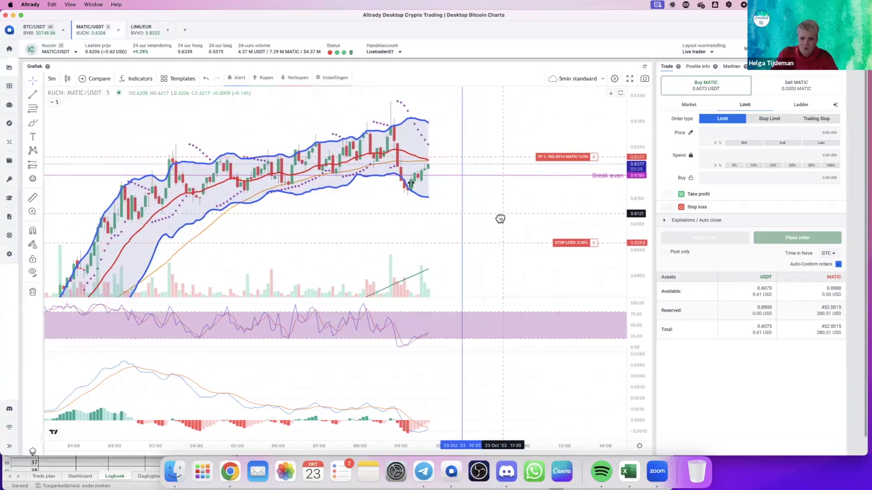
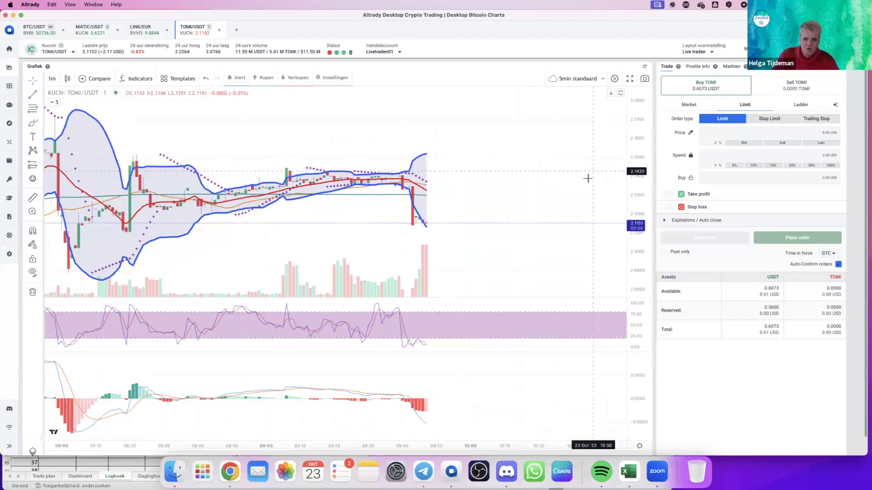
Inspect the latest candles on the TOMI/USDT 1-minute chart, and close that market
scroll(588, 190, "up", 3)
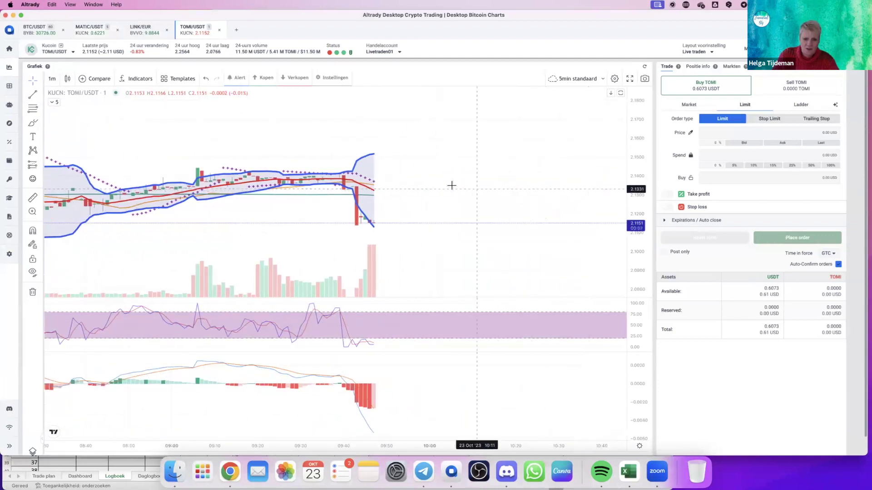
left_click_drag(465, 169, 584, 171)
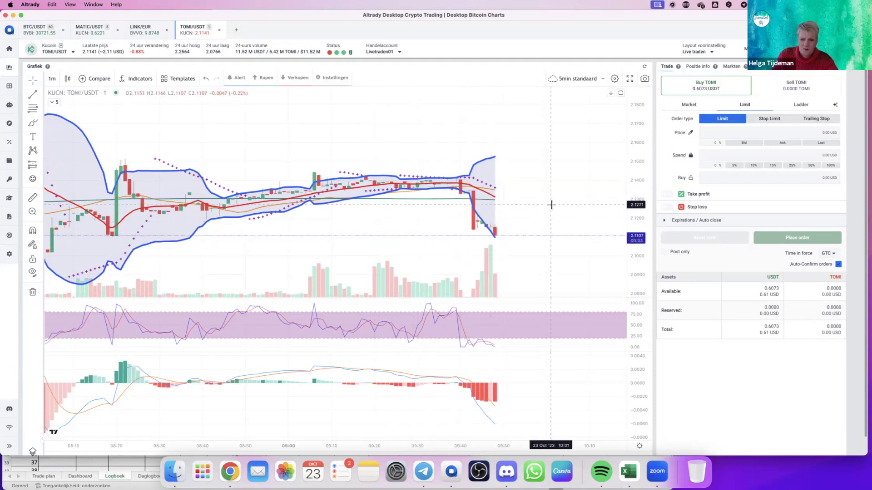
left_click_drag(546, 204, 492, 205)
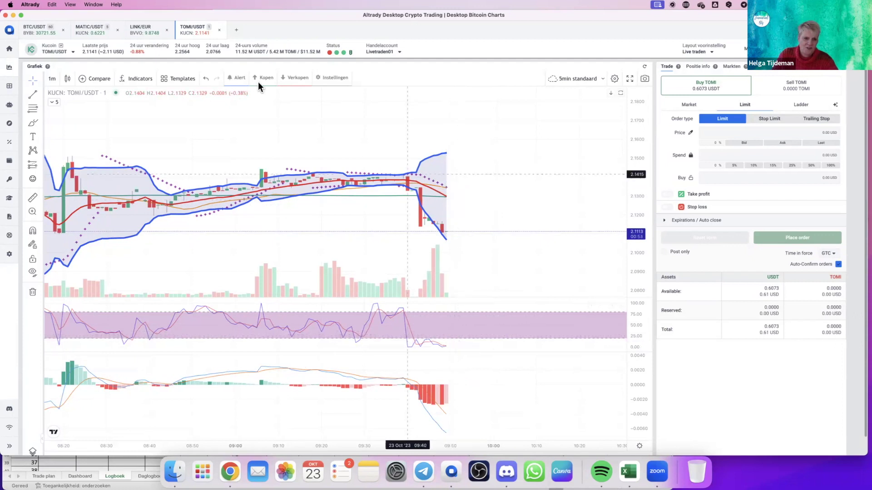
left_click(219, 30)
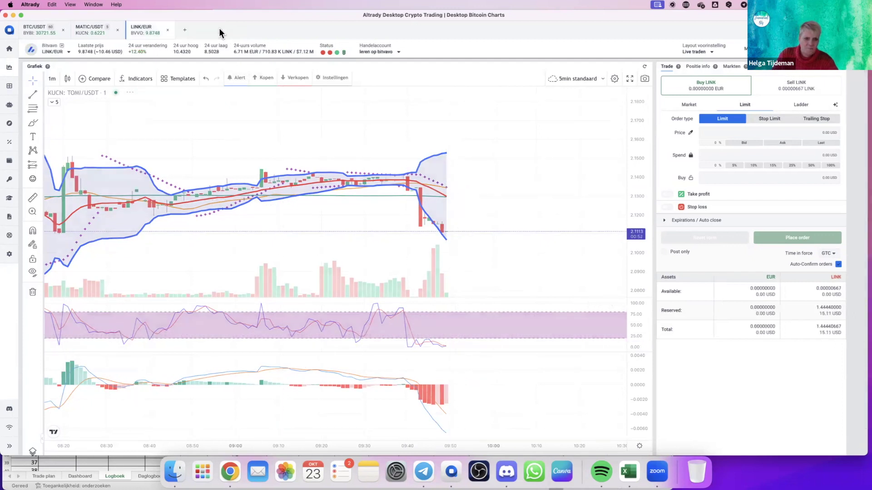
Compare the latest price with the order levels on the MATIC/USDT chart and then on the LINK/EUR chart
left_click(97, 31)
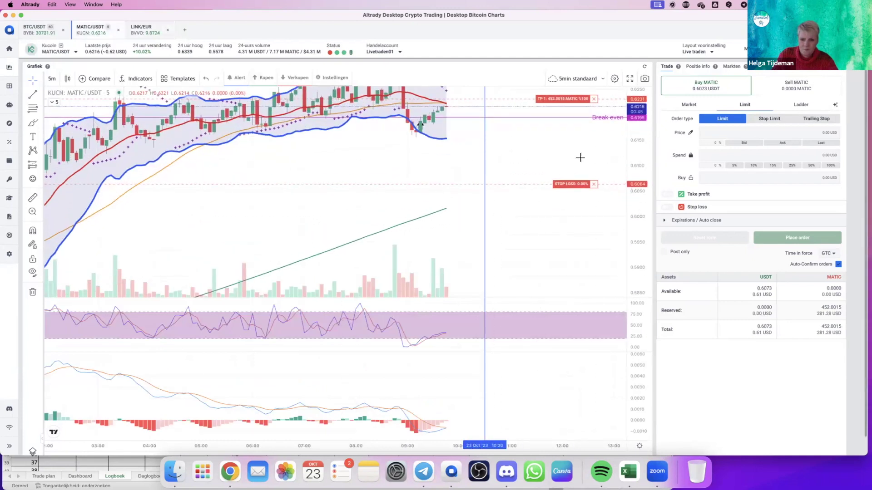
left_click_drag(526, 161, 524, 241)
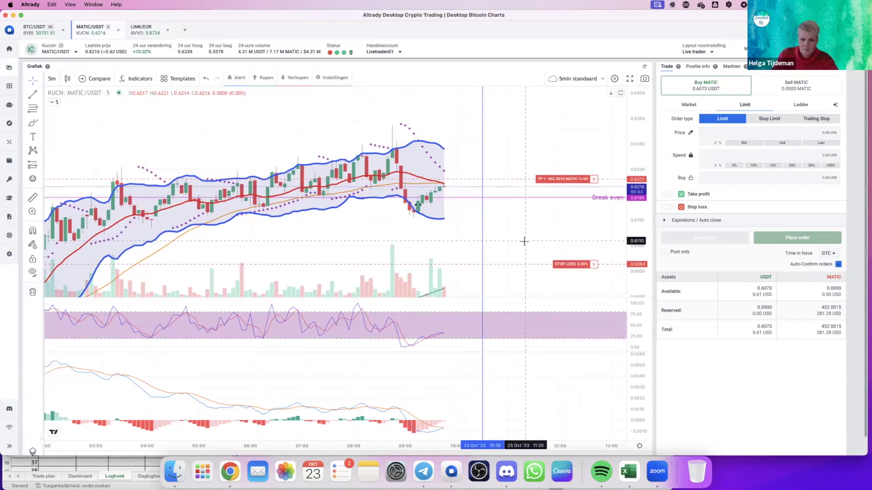
left_click(148, 31)
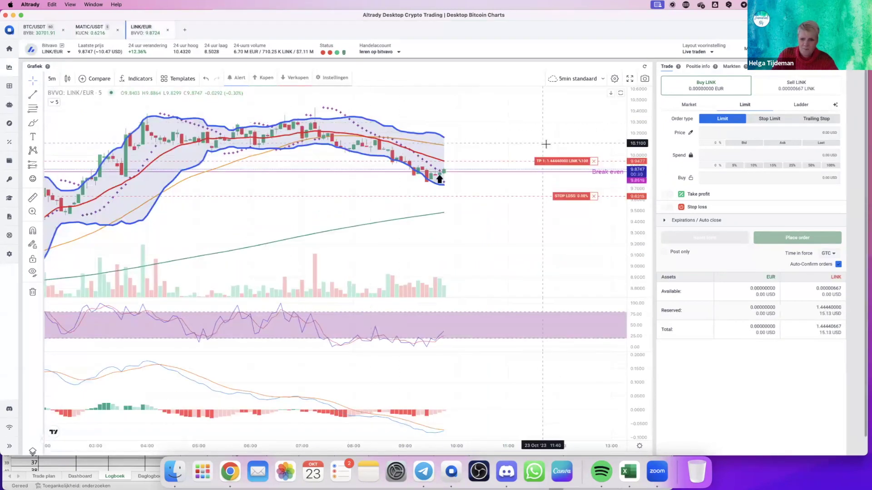
left_click_drag(635, 176, 629, 131)
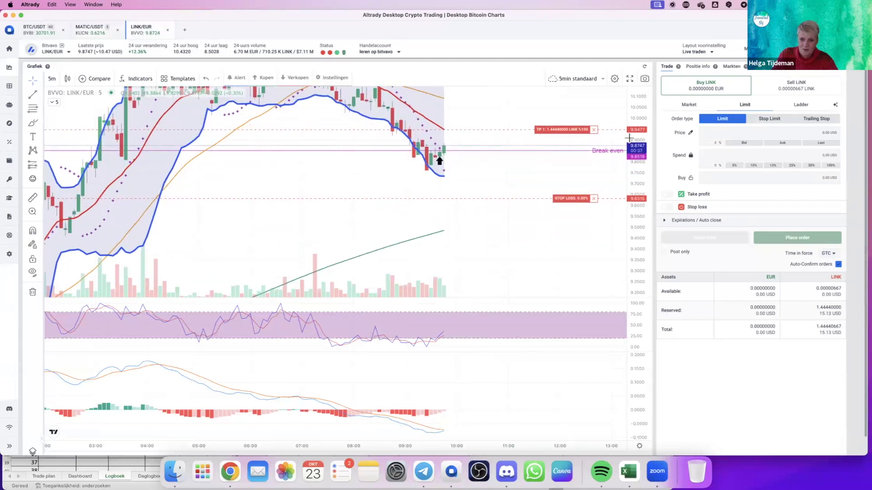
left_click_drag(500, 213, 498, 216)
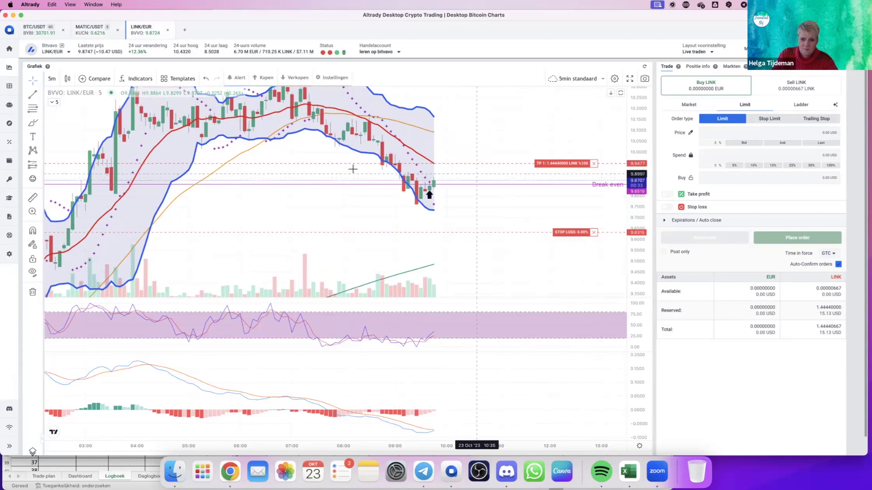
Return to MATIC/USDT and examine the latest candles between its take-profit and stop-loss levels
left_click(92, 31)
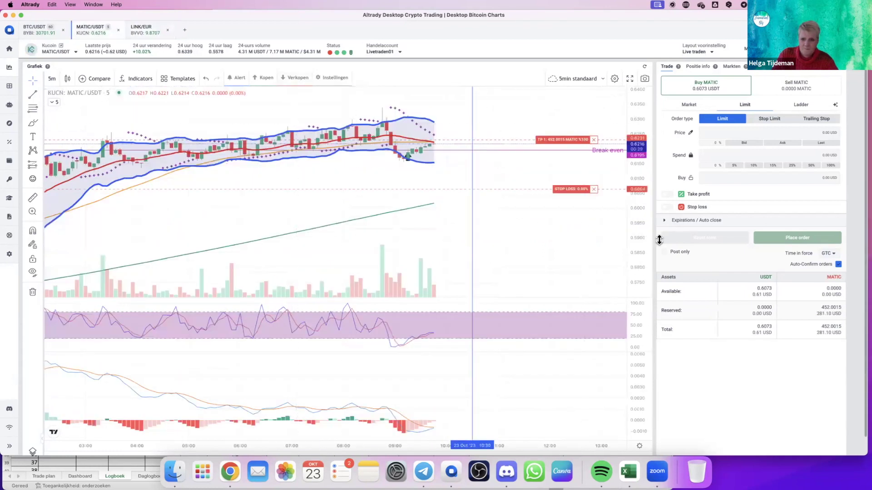
left_click_drag(636, 178, 648, 132)
left_click_drag(533, 152, 529, 225)
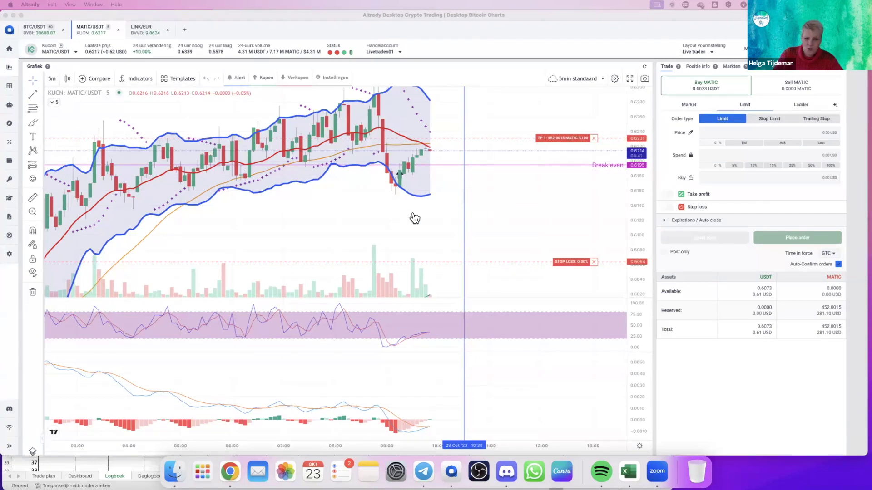
left_click(494, 194)
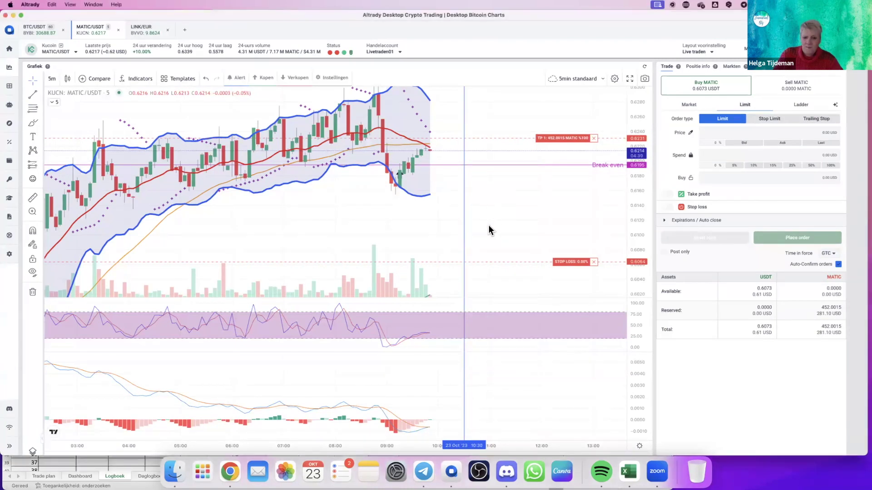
left_click_drag(511, 191, 506, 226)
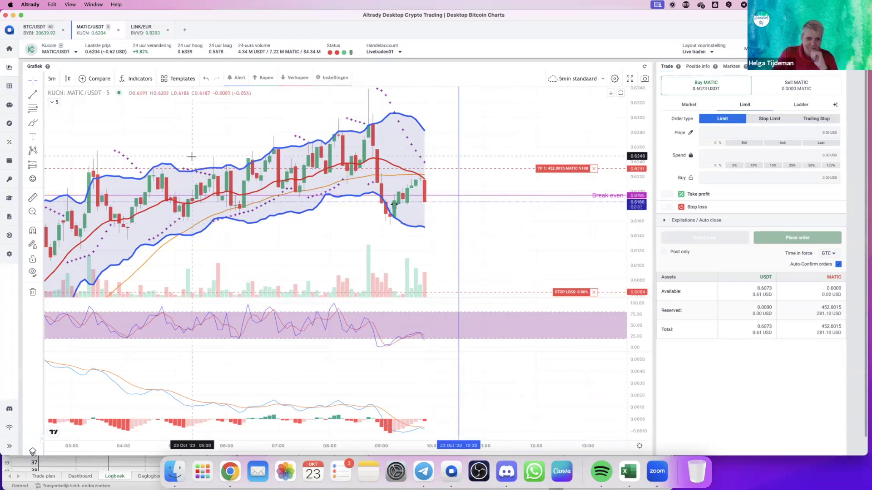
Check BTC/USDT on the 15-minute, 5-minute and 1-hour intervals, and return to the MATIC/USDT chart to examine its open position
left_click(40, 35)
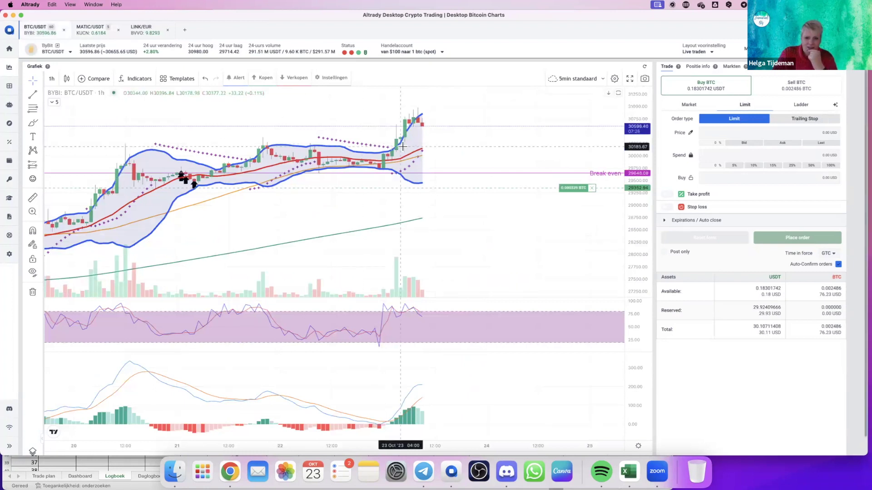
left_click(52, 78)
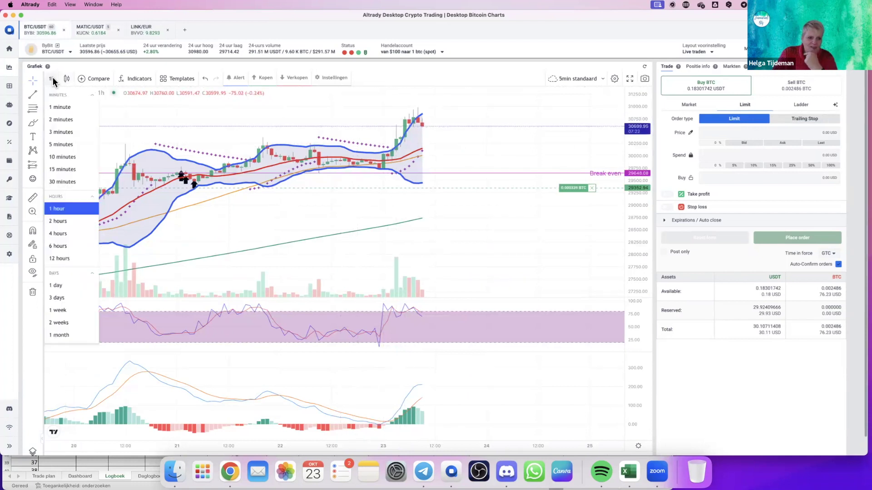
left_click(70, 170)
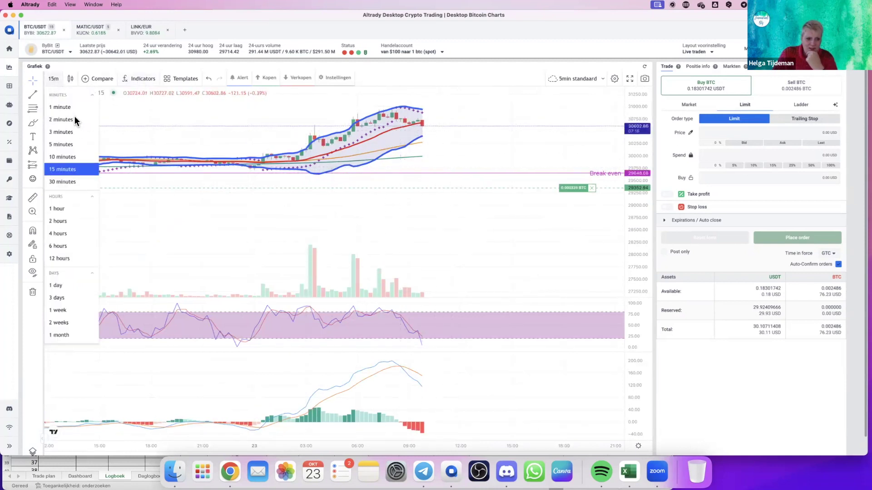
left_click(68, 144)
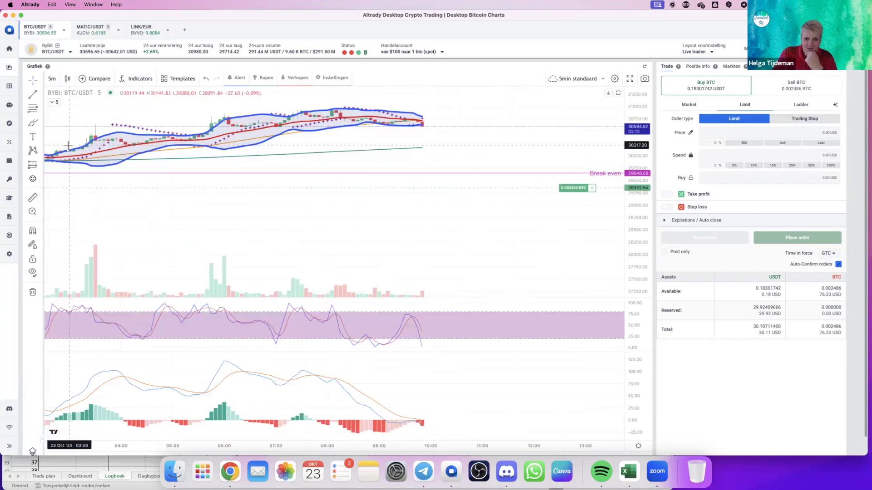
left_click(53, 80)
left_click(61, 213)
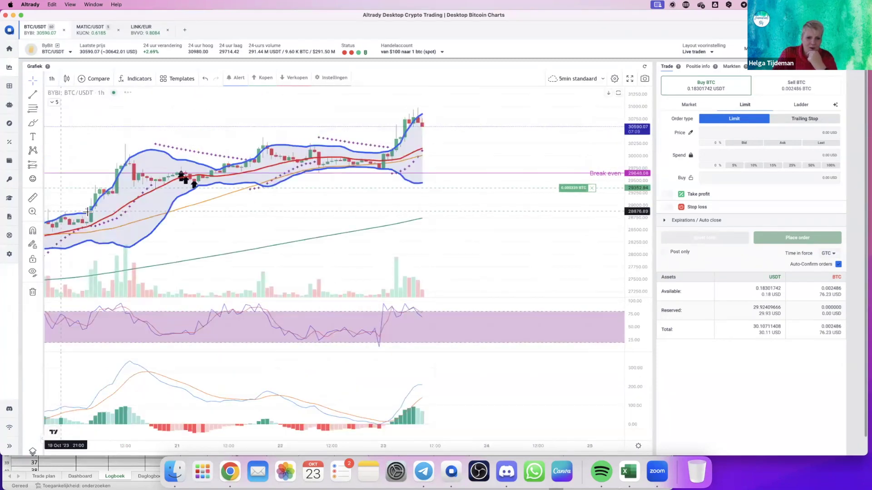
left_click(88, 29)
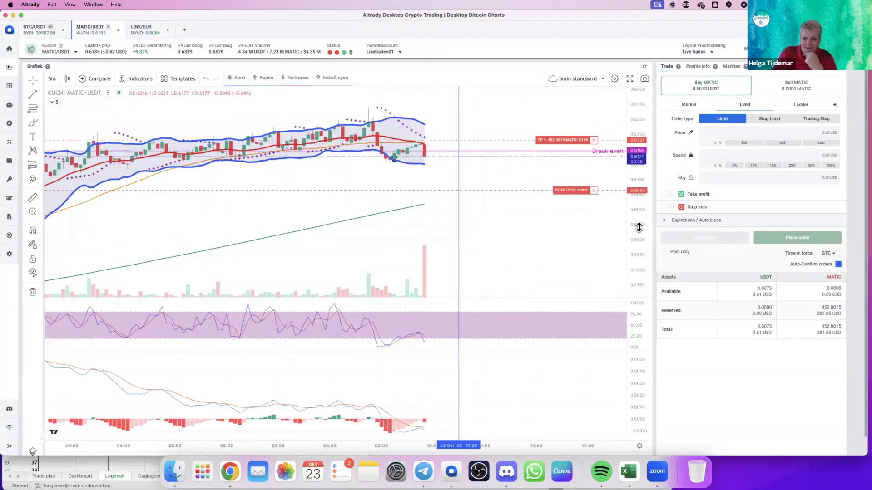
left_click_drag(522, 144, 515, 203)
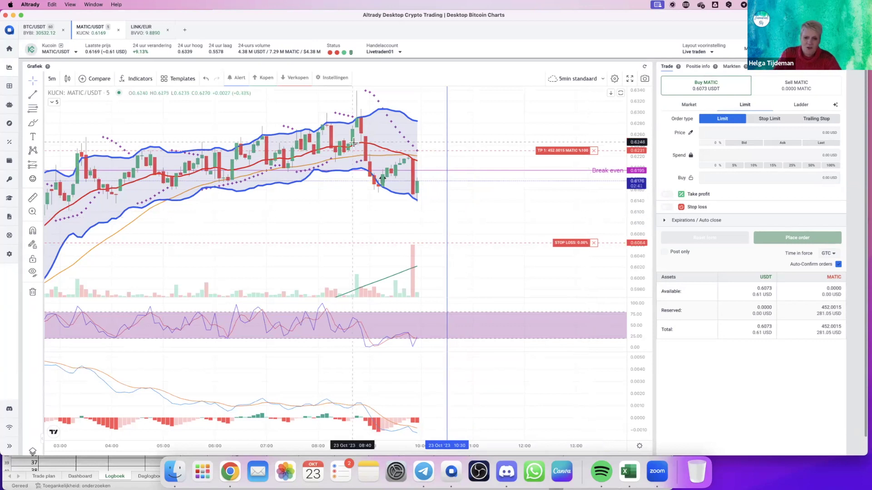
Examine the LINK/EUR 5-minute price against its take-profit, break-even and stop-loss levels
left_click(140, 31)
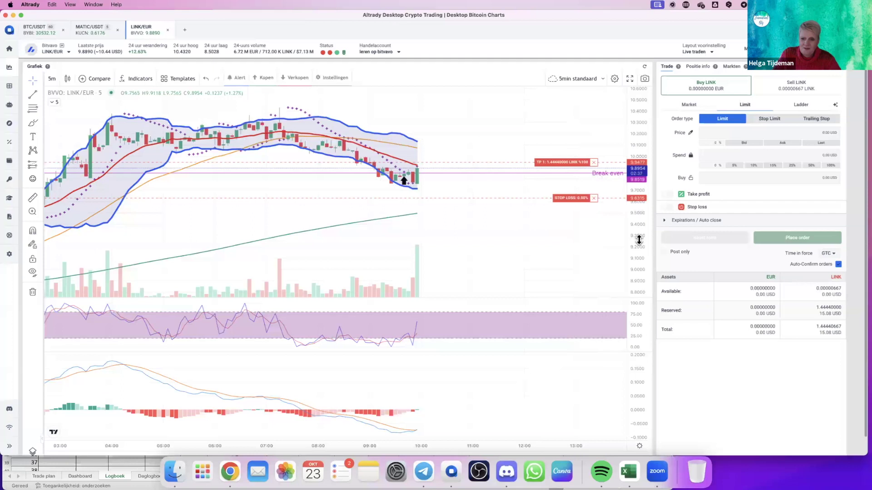
left_click_drag(640, 241, 637, 144)
left_click_drag(498, 156, 498, 192)
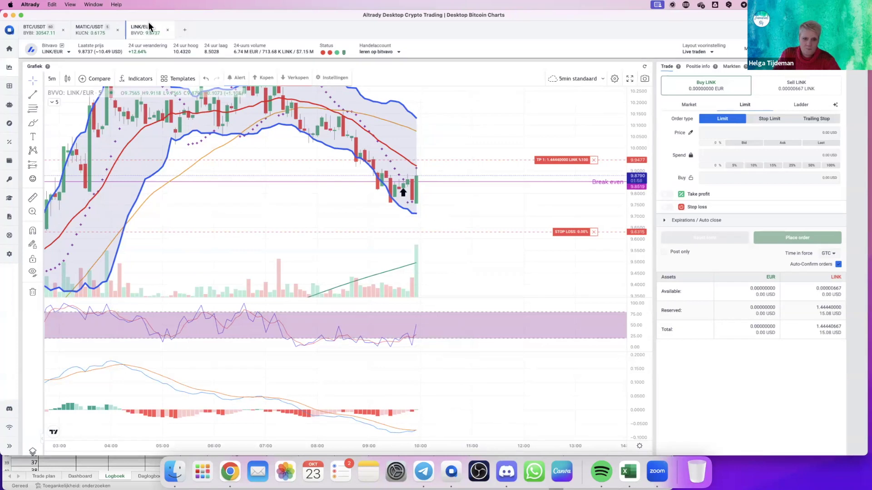
Return to the MATIC/USDT chart and monitor the latest candles around the break-even line
left_click(90, 29)
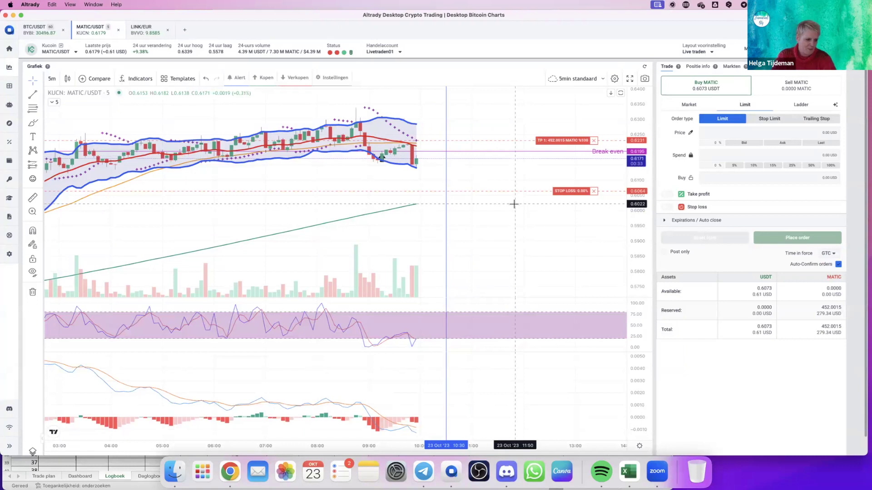
left_click_drag(457, 196, 439, 185)
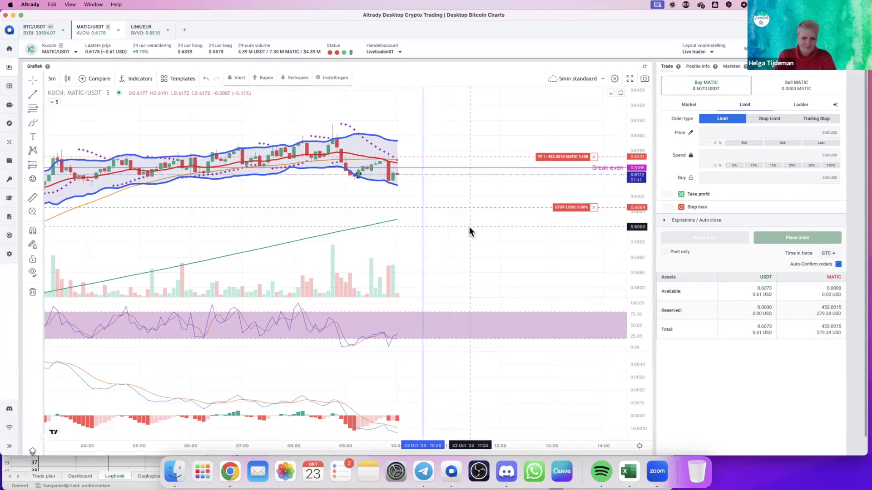
scroll(359, 241, "left", 5)
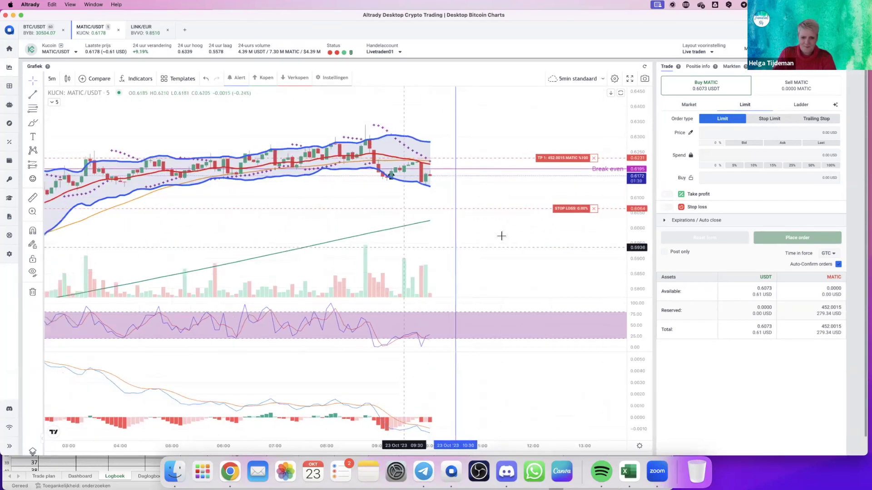
scroll(412, 210, "right", 5)
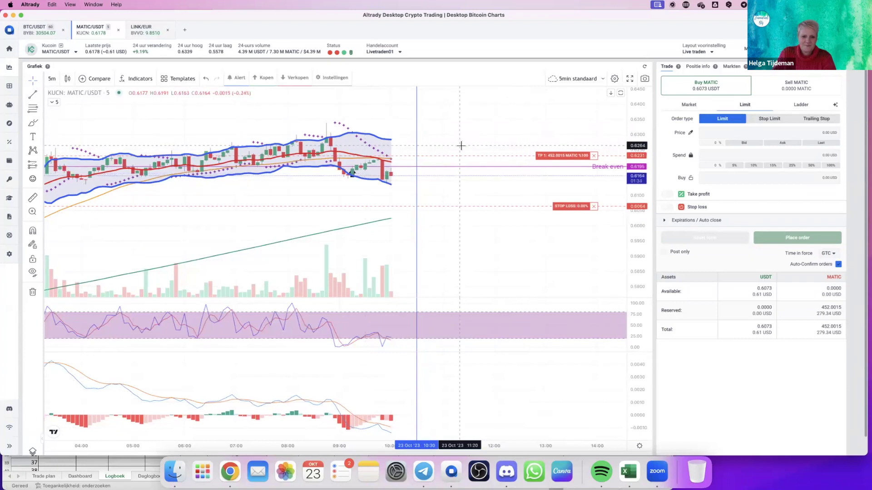
Compare the latest price with the take-profit and stop-loss levels on LINK/EUR and then on MATIC/USDT
left_click(134, 30)
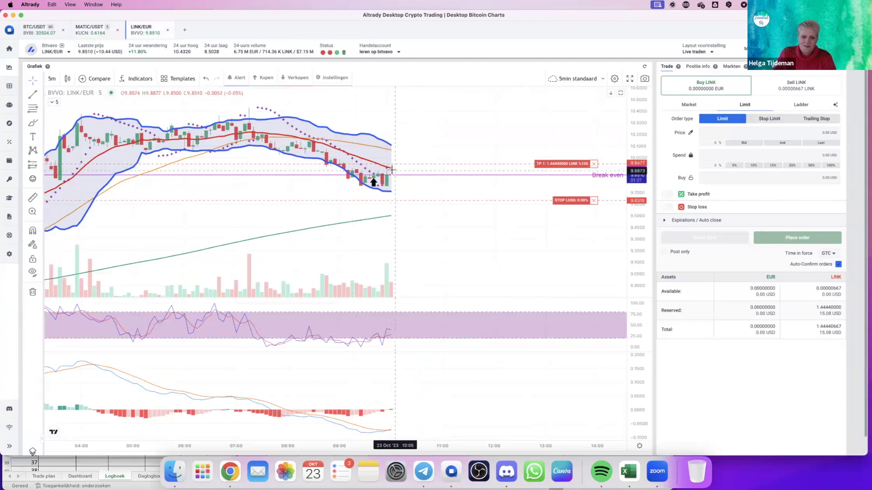
left_click_drag(648, 245, 648, 209)
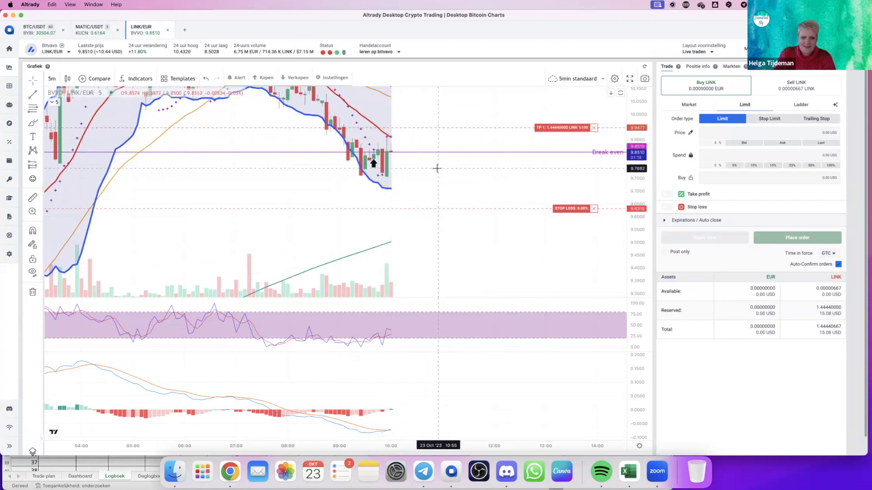
left_click_drag(435, 177, 438, 209)
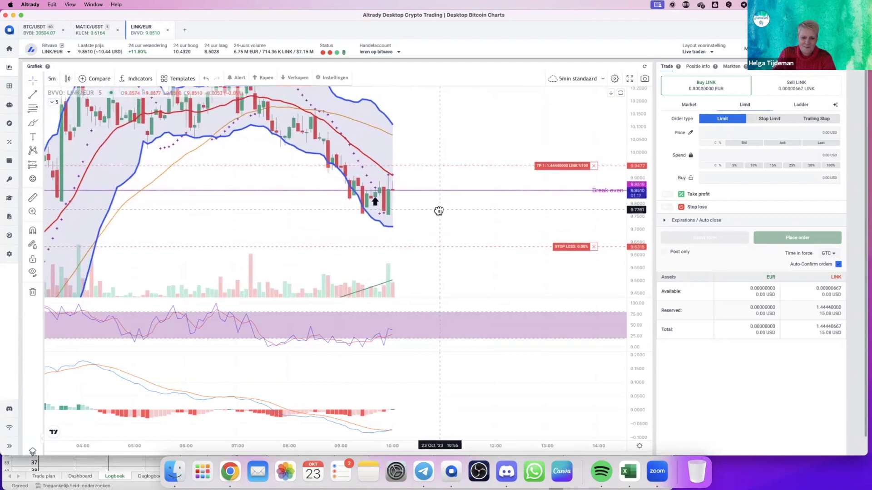
left_click(89, 29)
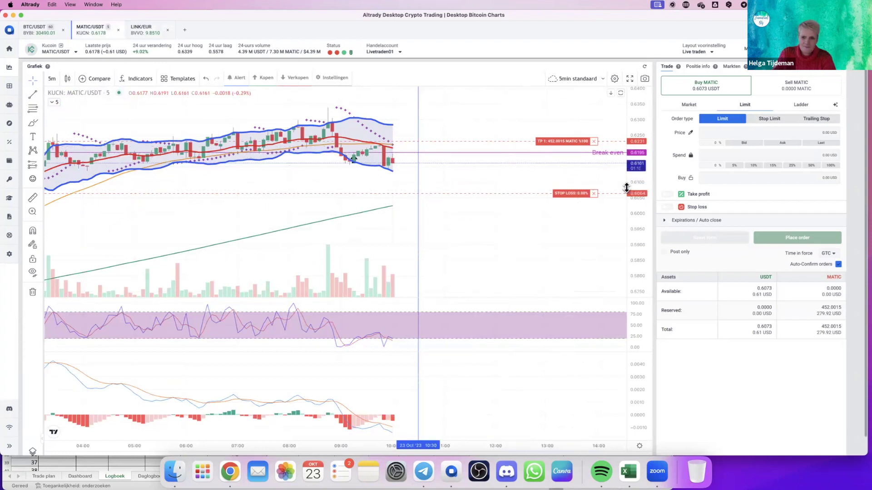
left_click_drag(639, 202, 631, 168)
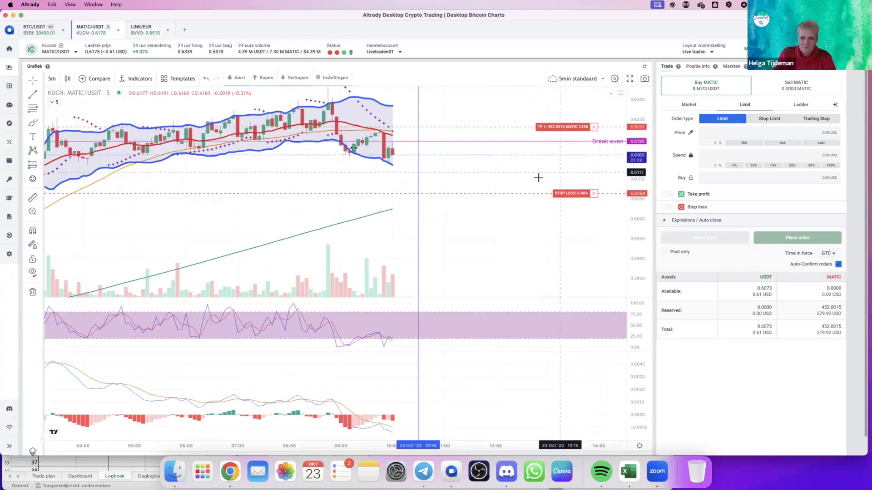
left_click_drag(535, 177, 525, 190)
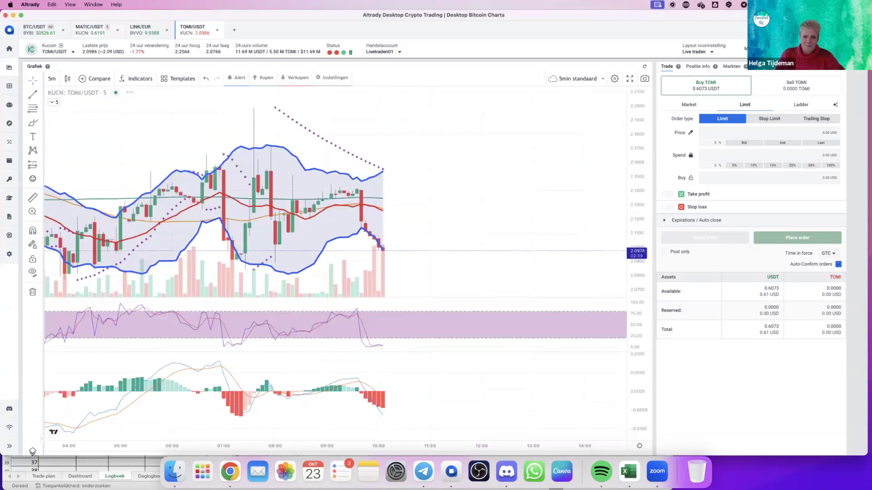
Examine the TOMI/USDT 5-minute chart alongside MATIC/USDT, and close the TOMI/USDT and CHZ/USDT markets
right_click(435, 159)
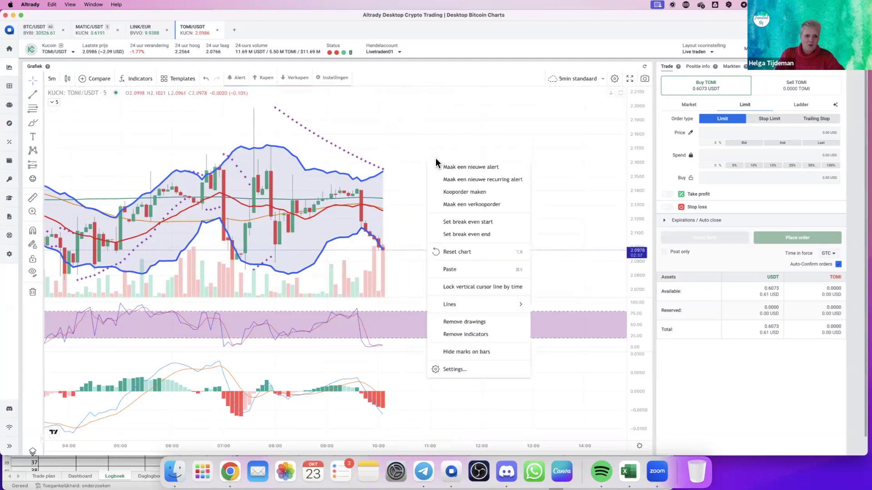
left_click(423, 121)
left_click_drag(429, 178, 468, 147)
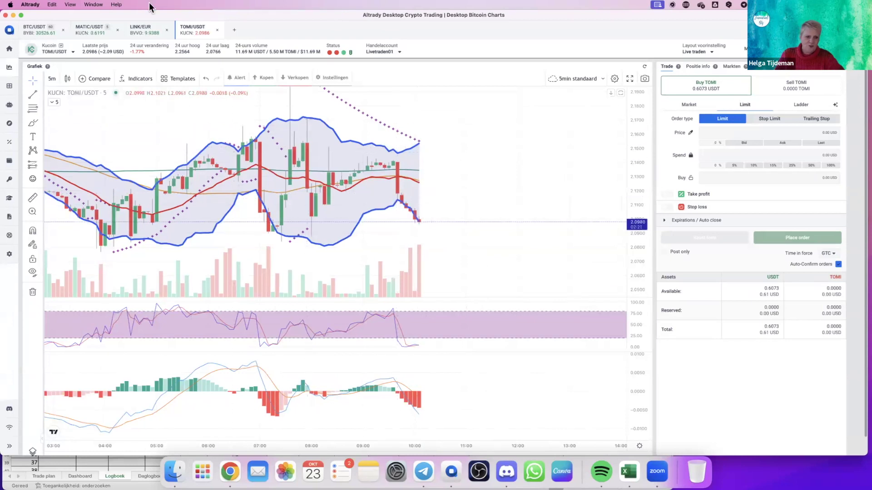
left_click(87, 31)
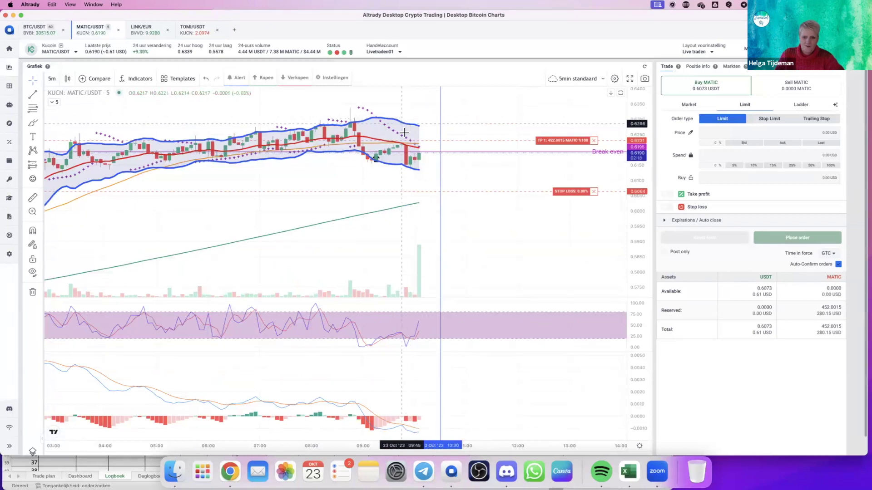
left_click(198, 32)
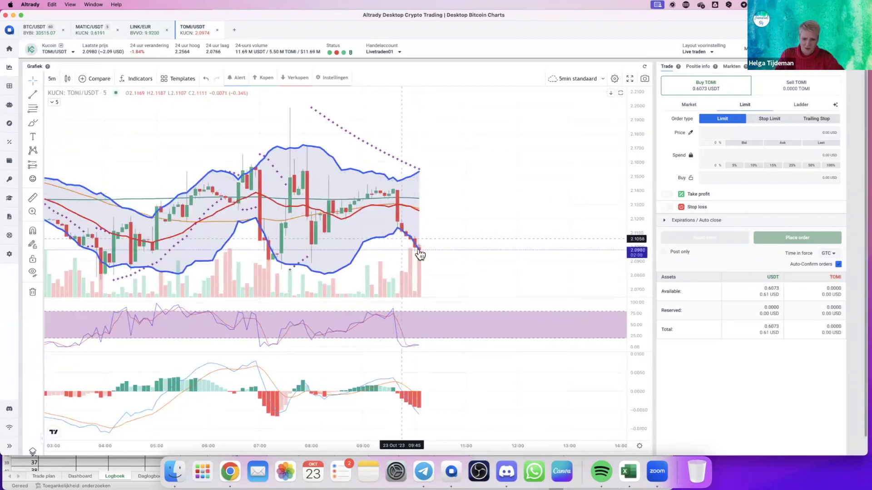
scroll(488, 179, "left", 3)
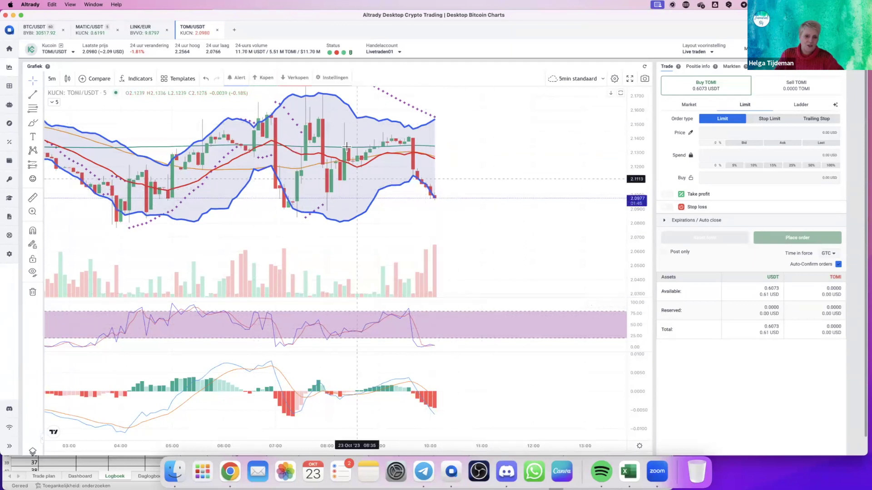
left_click(219, 31)
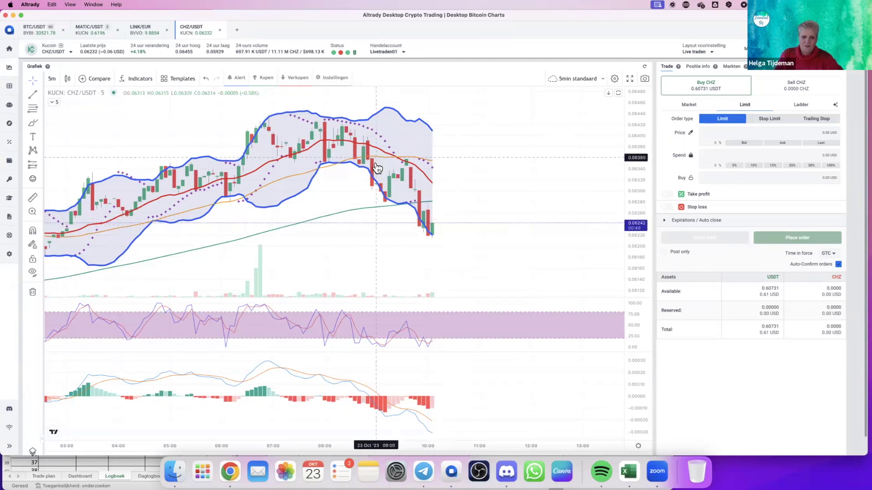
left_click(220, 30)
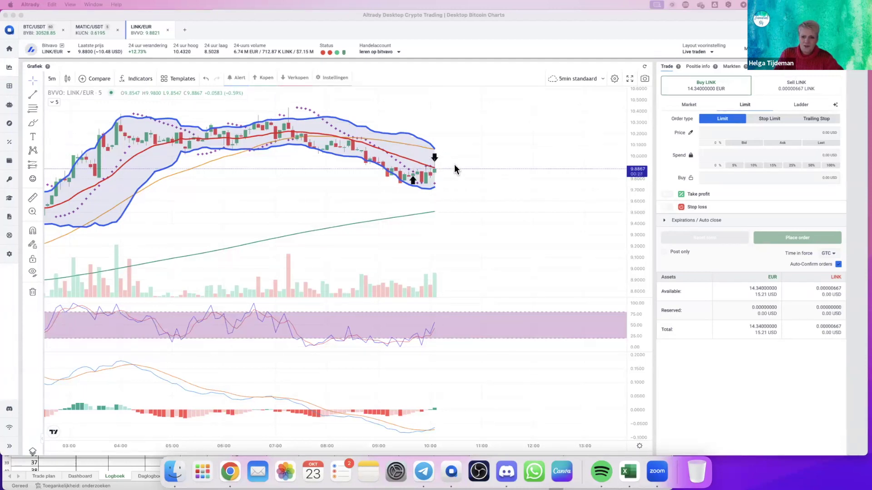
Review the position details of the completed LINK/EUR trade, and close its market to return to the MATIC/USDT chart
left_click(698, 67)
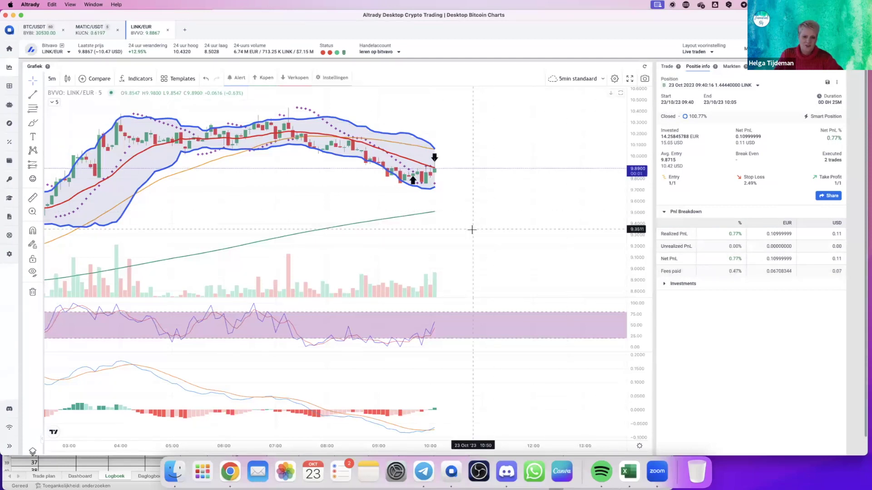
left_click(168, 30)
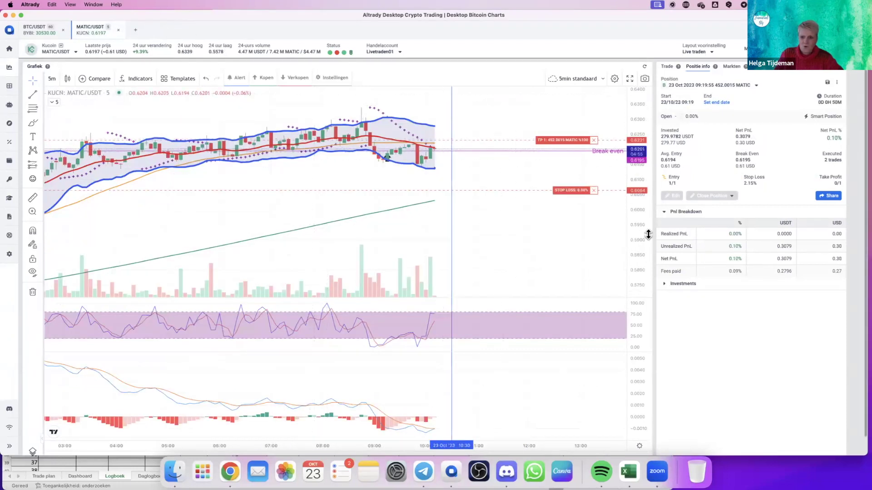
left_click_drag(627, 197, 627, 175)
left_click_drag(533, 183, 531, 218)
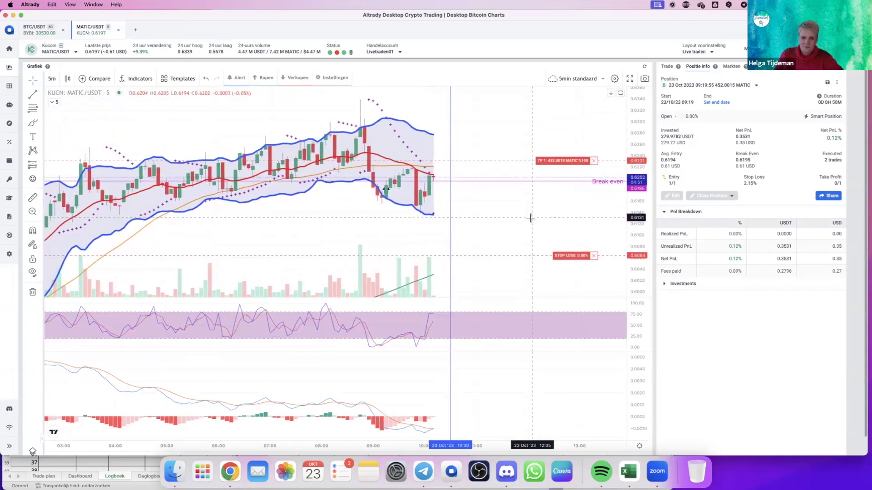
In the general notification settings, set the buy-order execution sound to Alert 1 and the sell-order execution sound to Alert 2
mouse_move(12, 259)
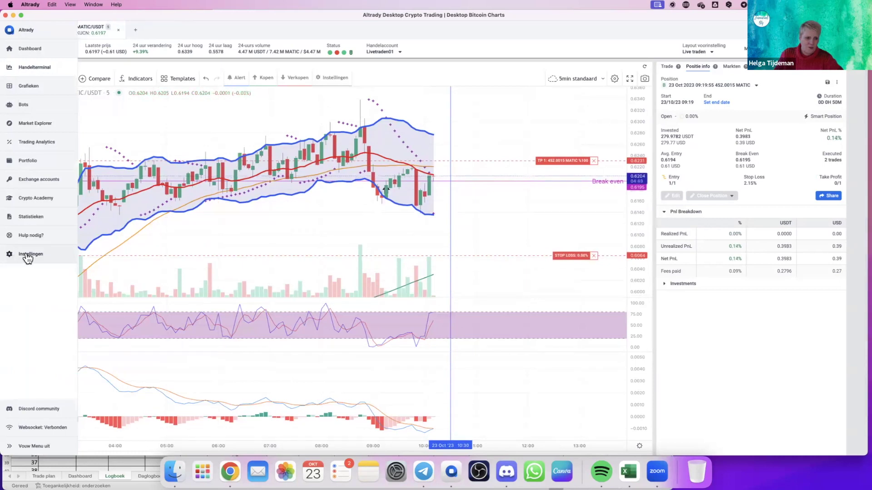
left_click(27, 255)
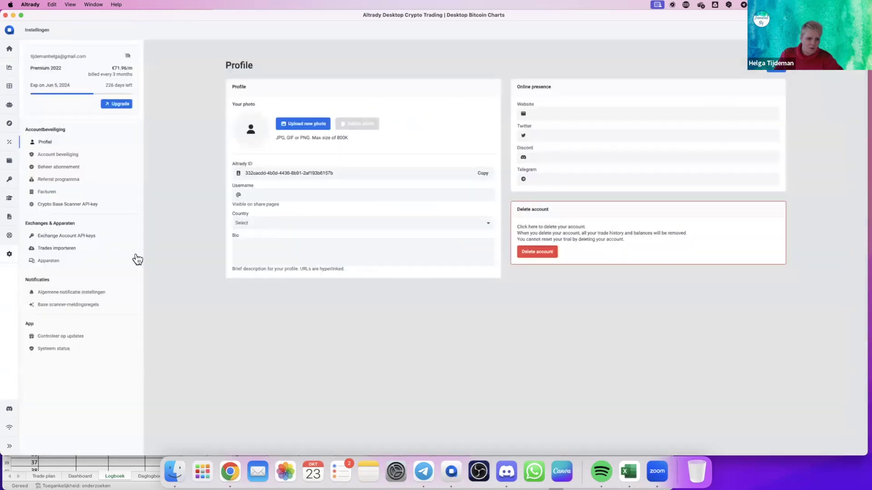
left_click(66, 293)
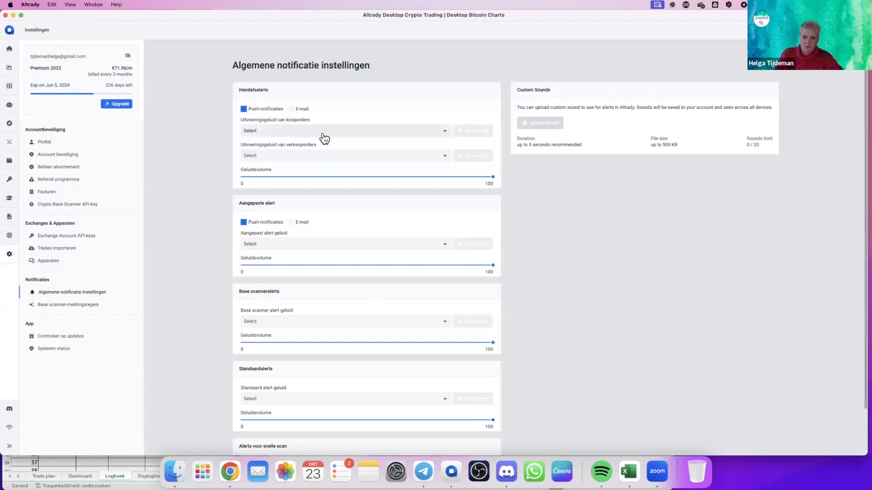
left_click(446, 131)
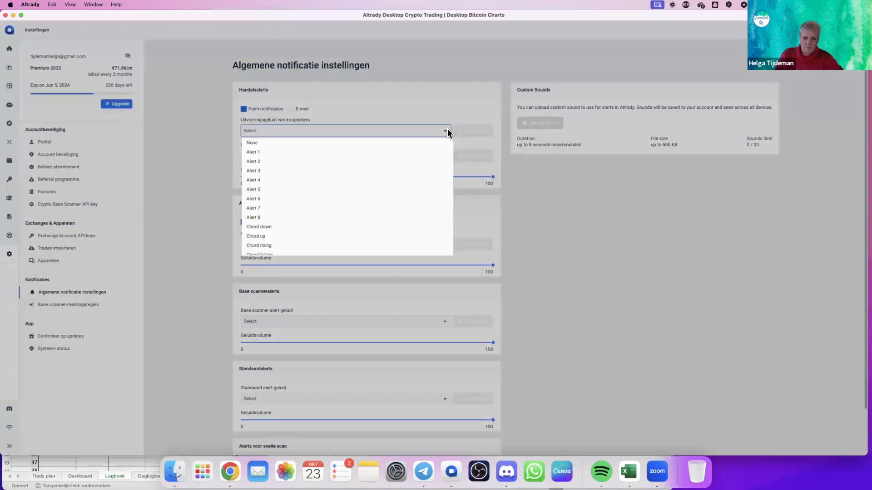
left_click(346, 159)
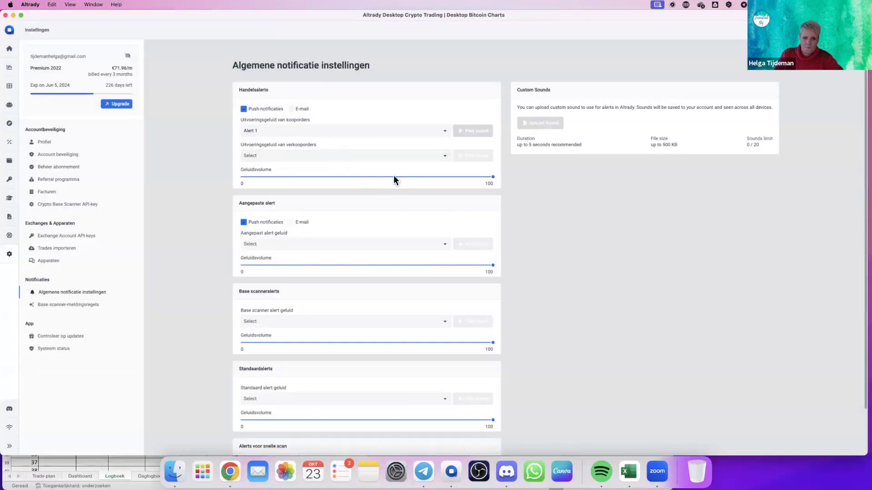
left_click(483, 133)
left_click(346, 155)
left_click(358, 189)
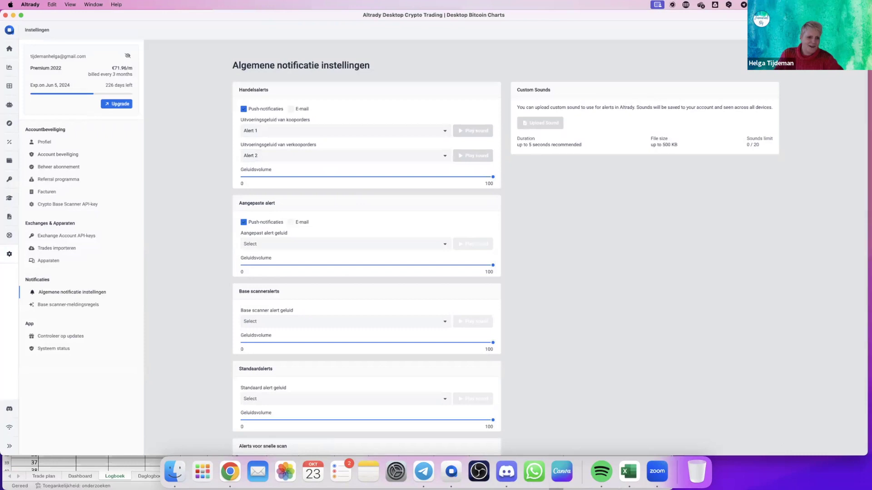
Return to the trading terminal and examine the open MATIC/USDT position between its take-profit and stop-loss levels
mouse_move(9, 69)
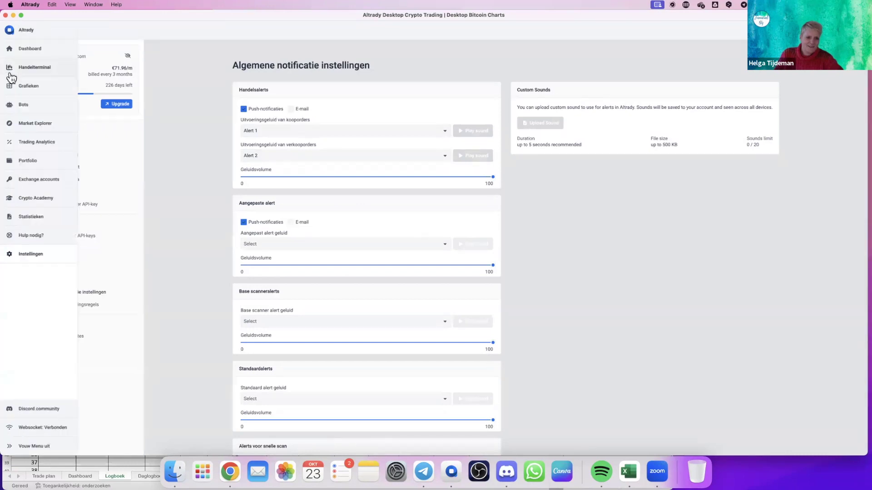
left_click(32, 254)
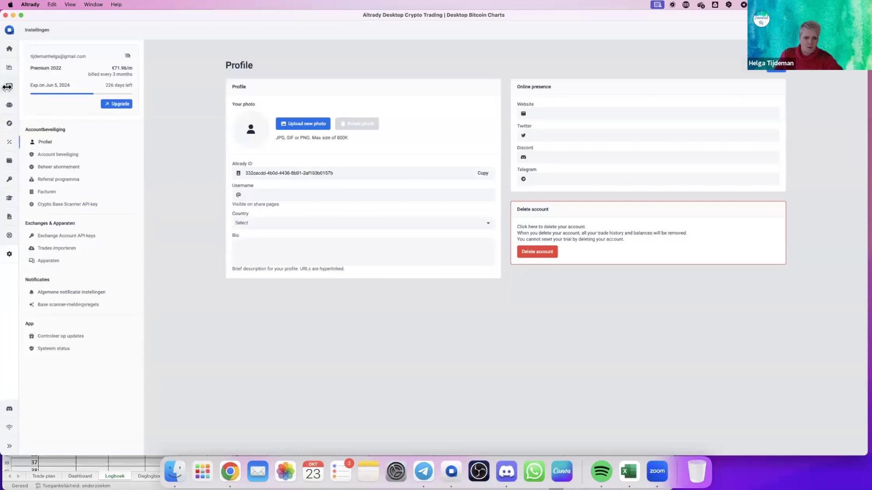
mouse_move(10, 88)
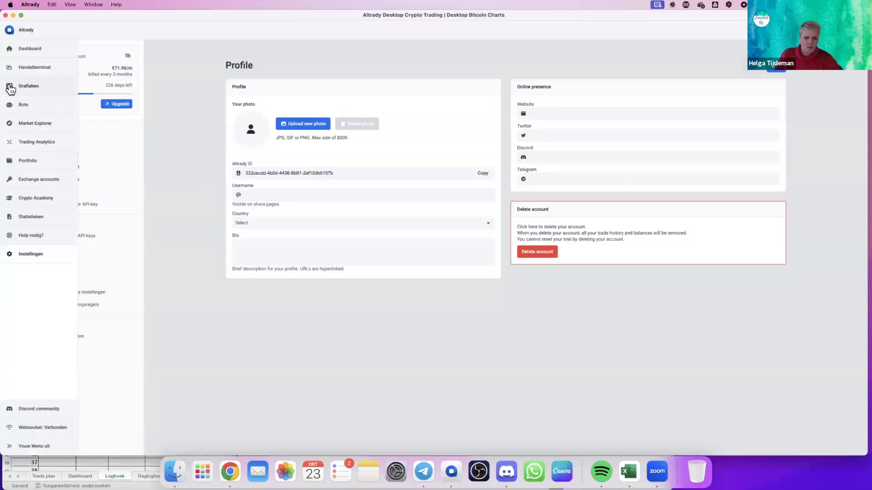
left_click(31, 68)
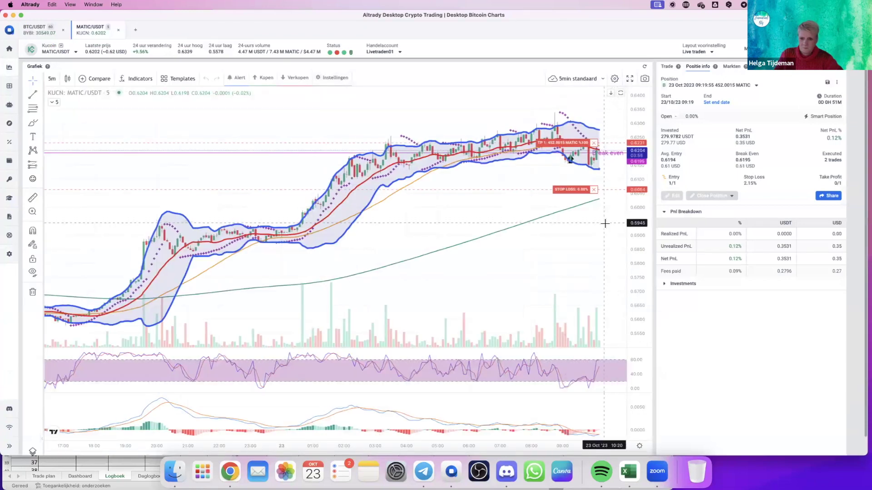
left_click_drag(604, 223, 418, 224)
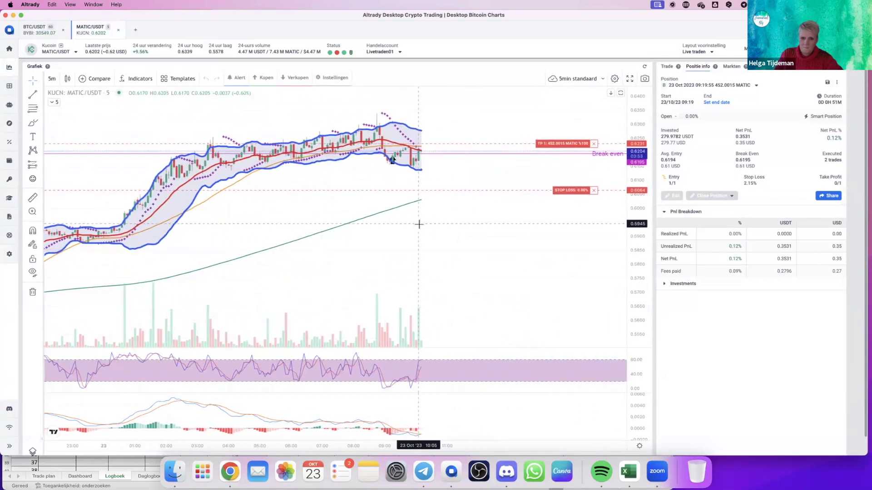
left_click_drag(638, 275, 639, 180)
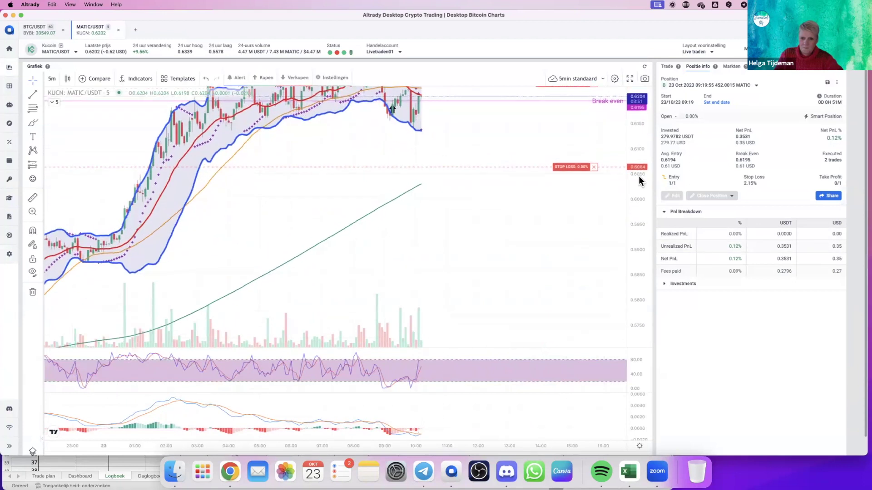
left_click_drag(505, 168, 485, 228)
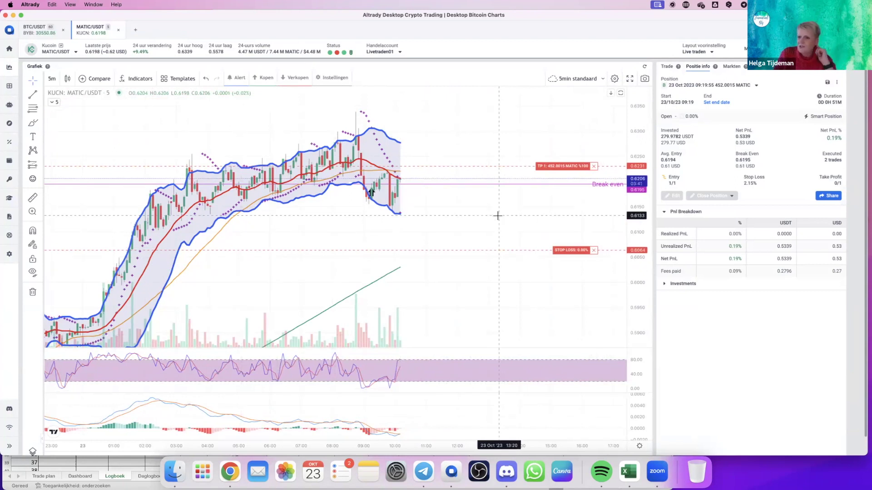
Bring up the MATIC order form and examine the MATIC/USDT 5-minute candles around the entry, take-profit and stop-loss levels
left_click(670, 69)
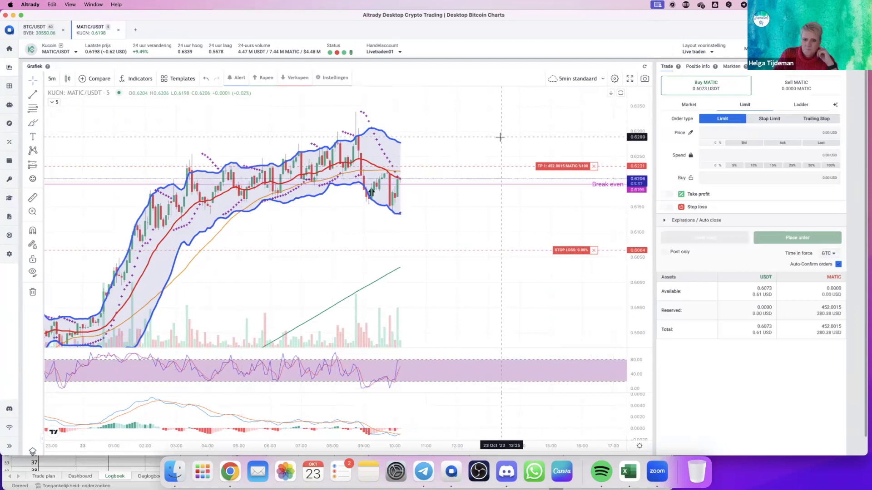
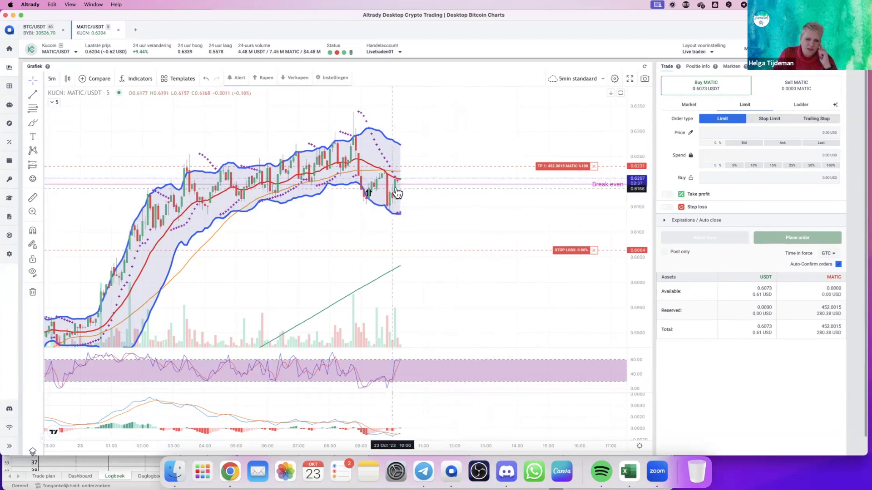
left_click_drag(363, 214, 233, 237)
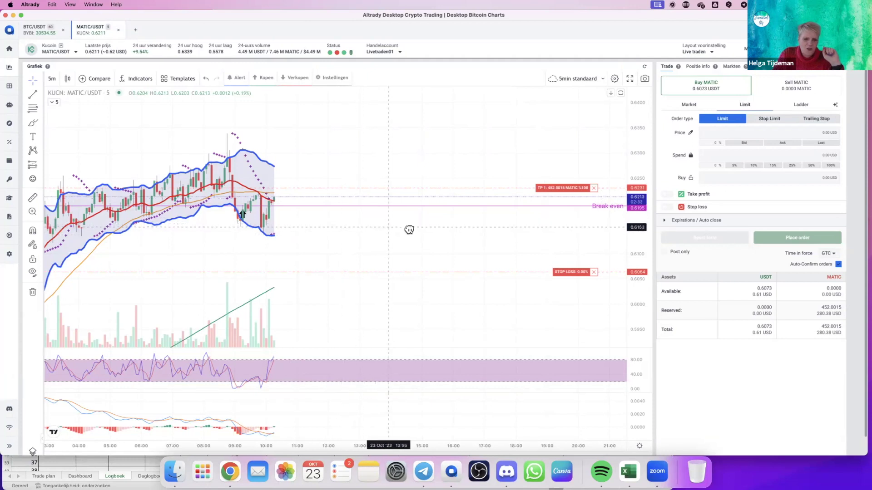
left_click_drag(408, 230, 491, 229)
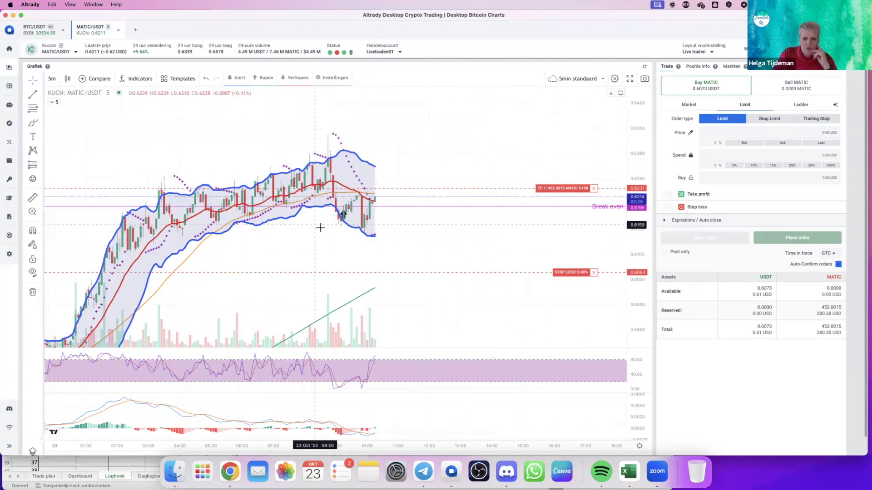
scroll(590, 217, "up", 2)
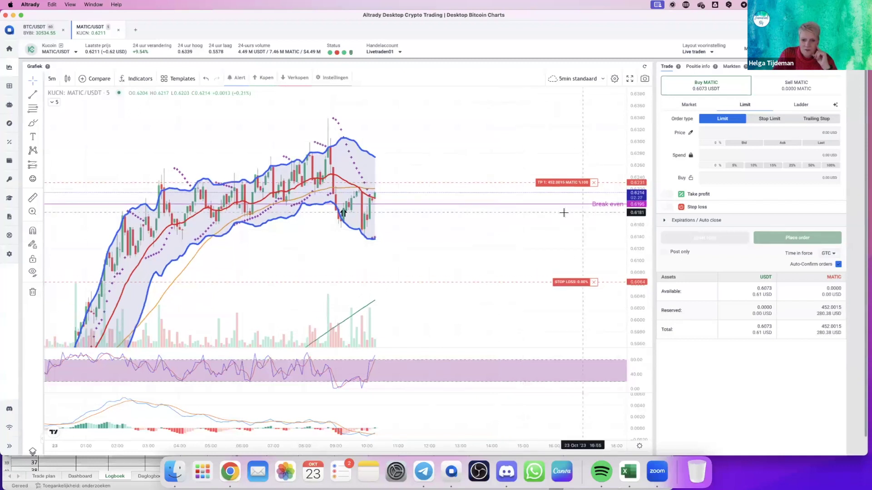
scroll(564, 213, "up", 2)
scroll(391, 220, "right", 2)
scroll(405, 224, "left", 5)
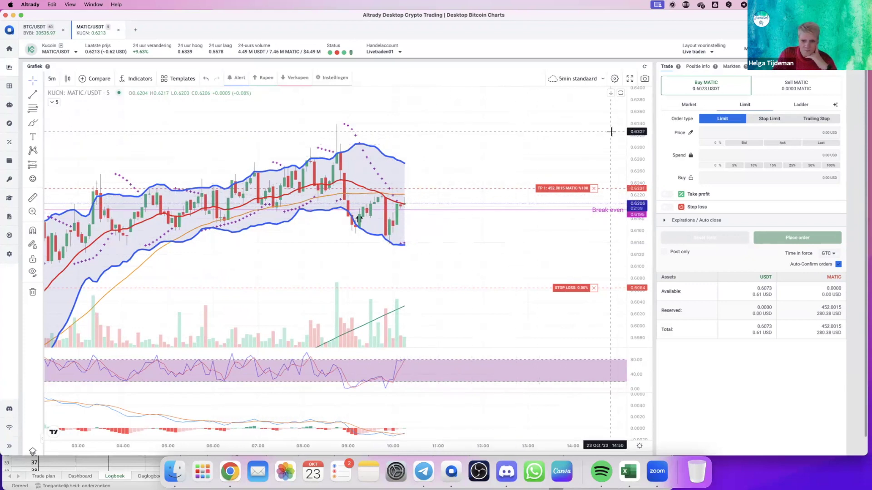
scroll(610, 132, "down", 3)
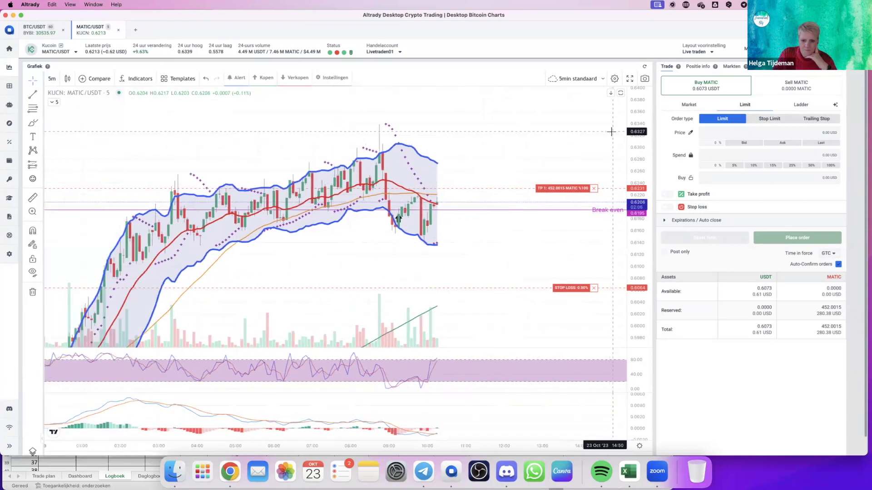
scroll(465, 243, "right", 5)
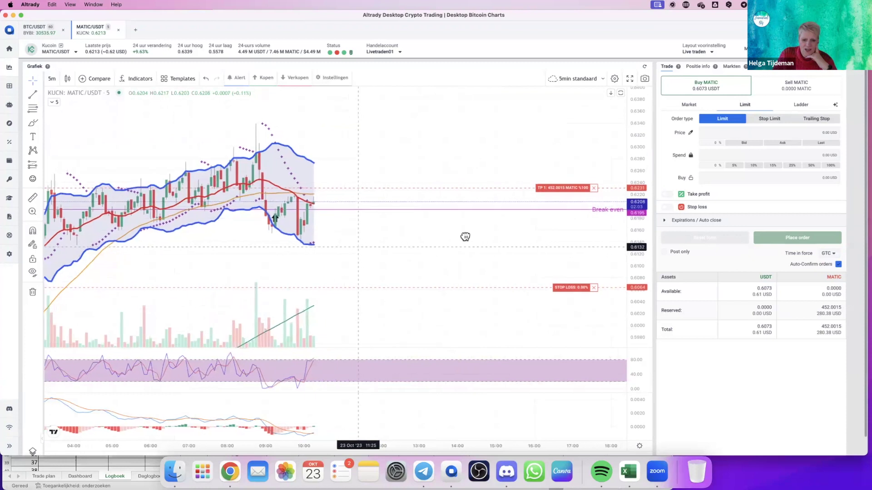
scroll(465, 237, "left", 5)
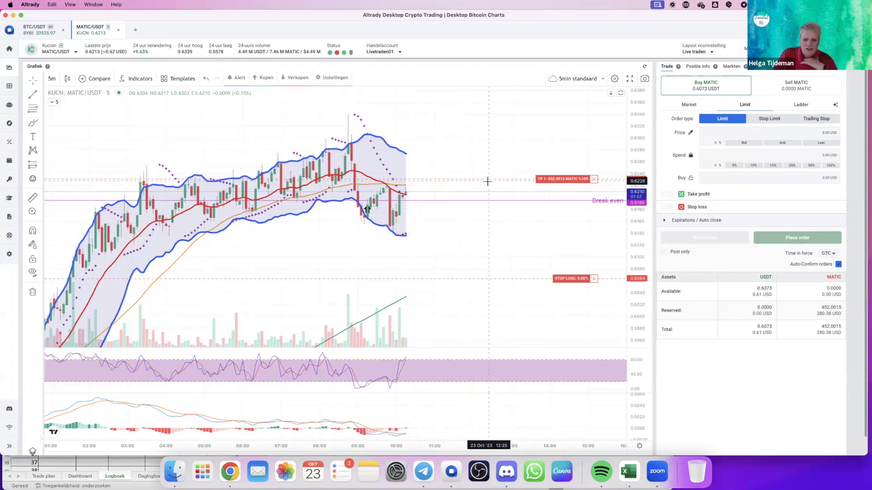
Open the HIMFERS/USDT market and examine its recent candles on the 3-minute chart
left_click(415, 259)
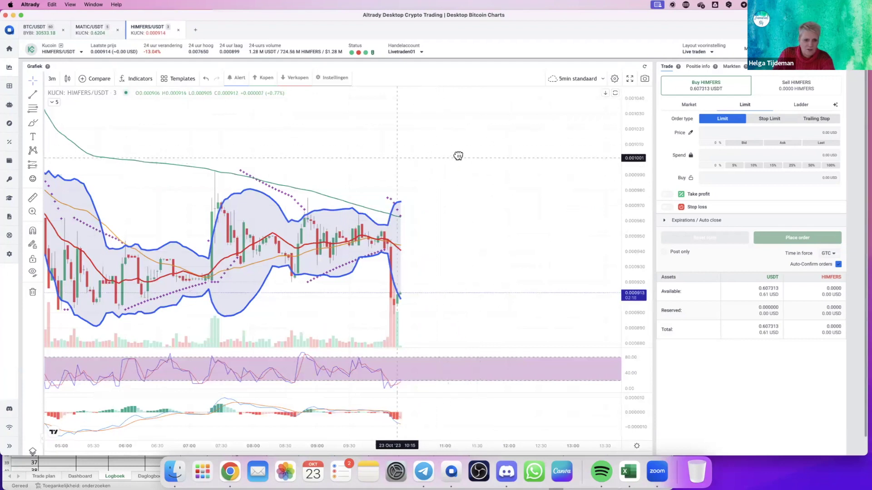
left_click_drag(457, 155, 525, 144)
left_click_drag(635, 174, 635, 218)
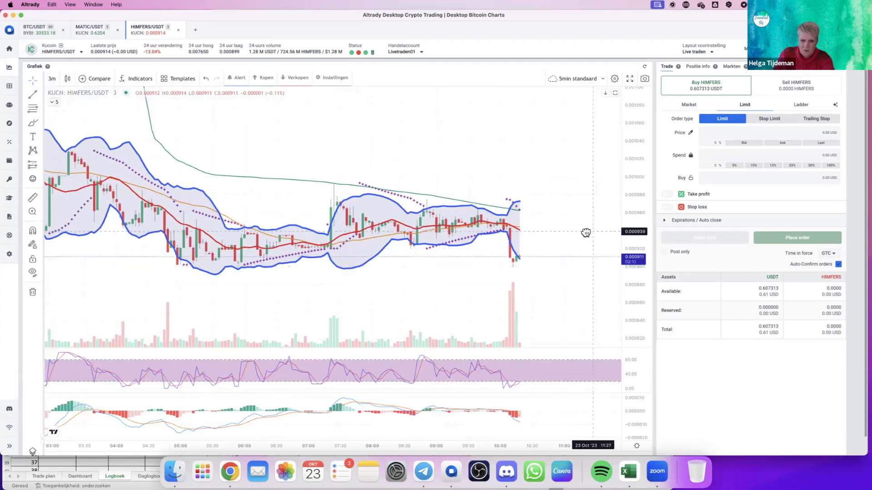
left_click_drag(585, 232, 539, 232)
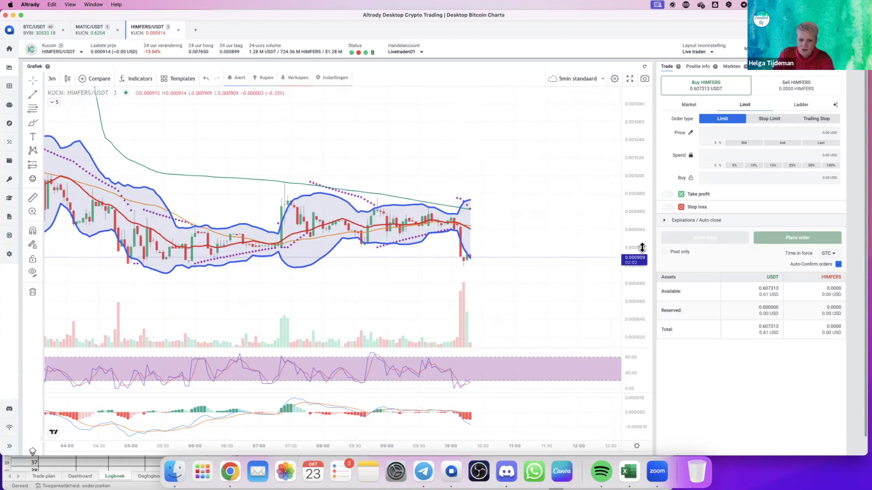
left_click_drag(642, 247, 648, 216)
left_click_drag(557, 231, 526, 168)
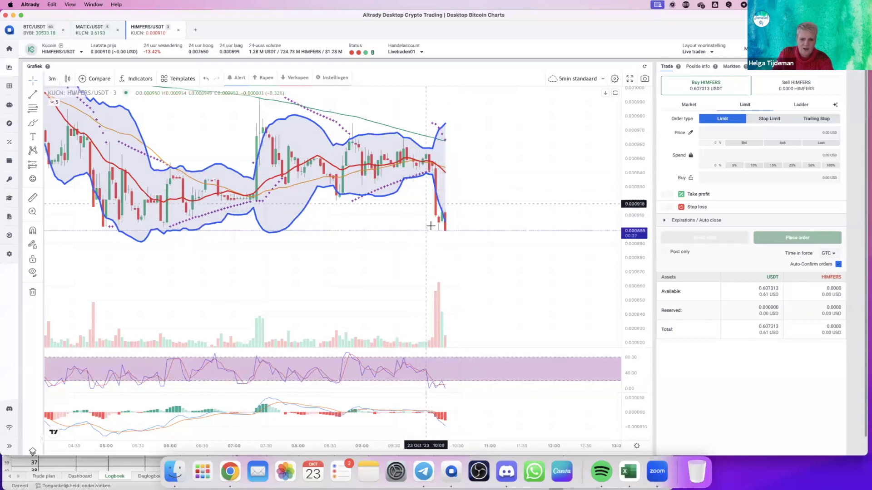
Examine the full height of the earlier HIMFERS/USDT price spike on the 3-minute chart
scroll(490, 224, "down", 6)
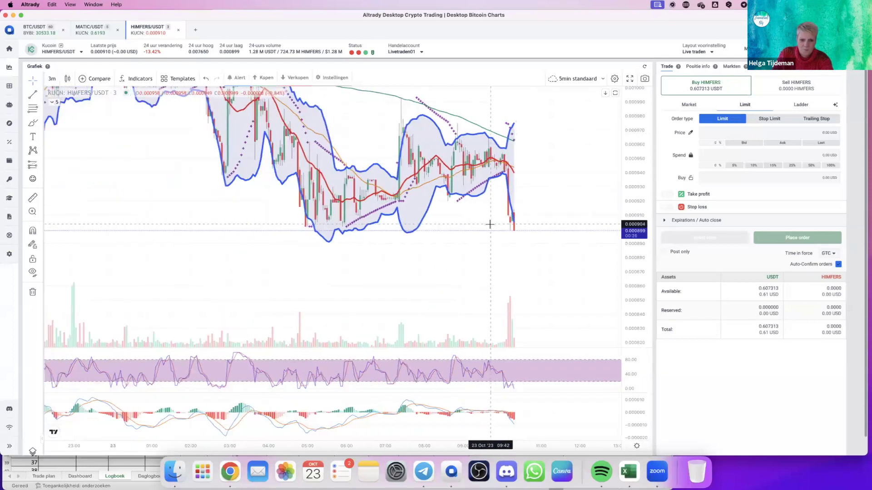
left_click_drag(638, 191, 629, 347)
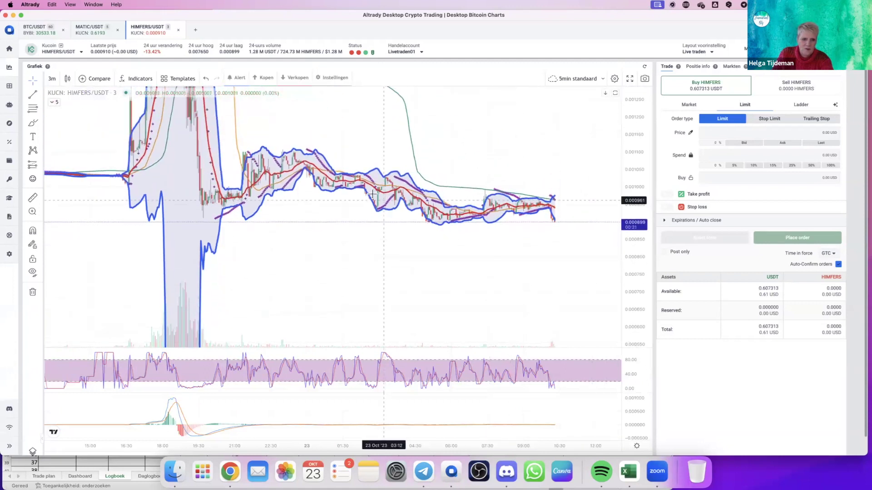
left_click_drag(263, 153, 313, 245)
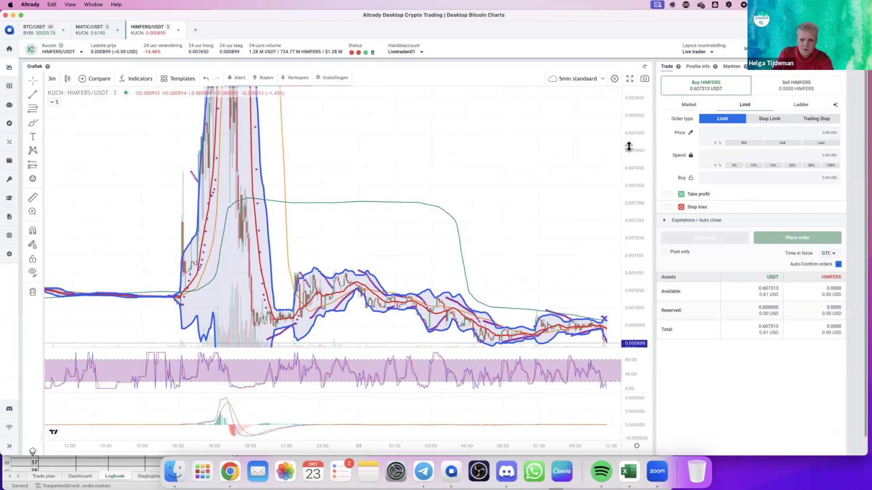
left_click_drag(643, 257, 636, 328)
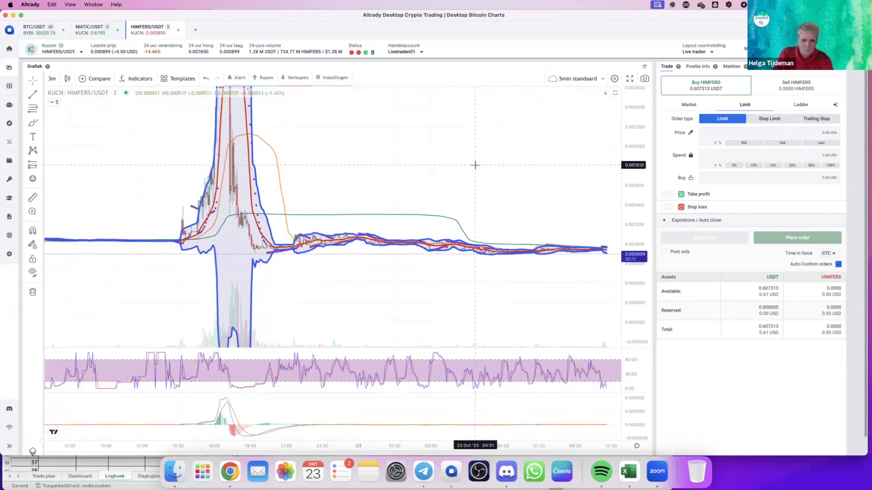
left_click_drag(474, 169, 475, 389)
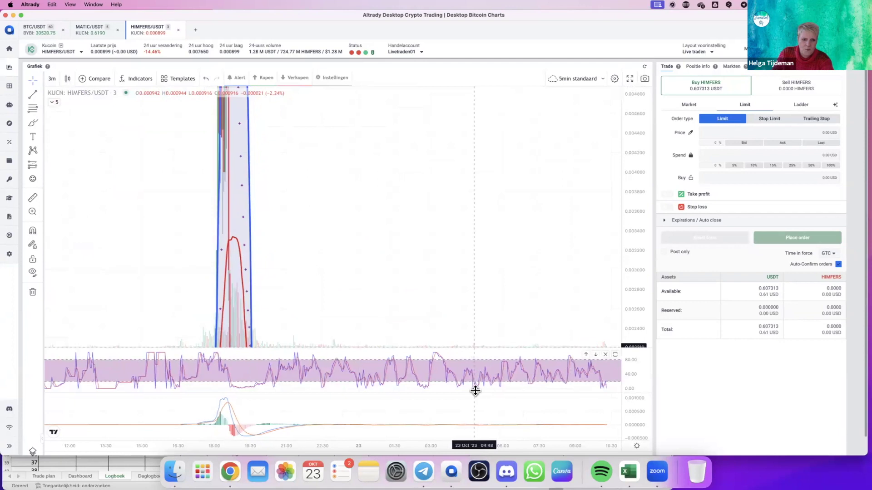
left_click_drag(638, 182, 623, 338)
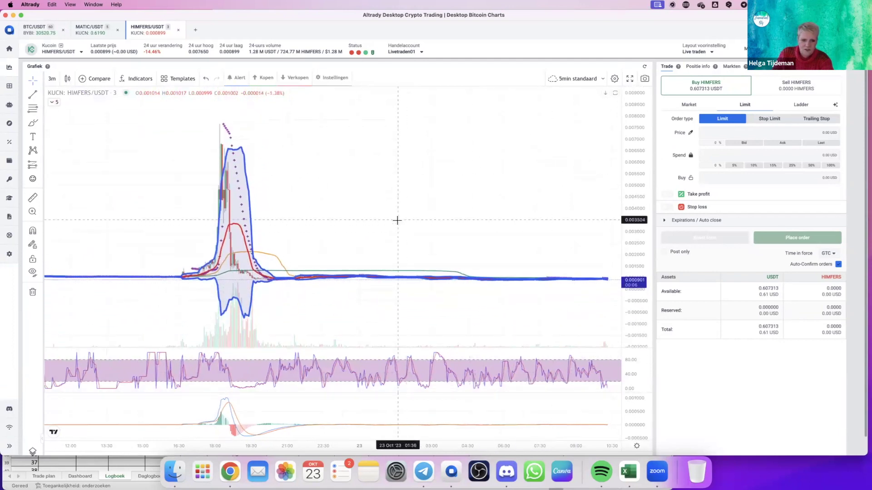
left_click_drag(323, 236, 354, 238)
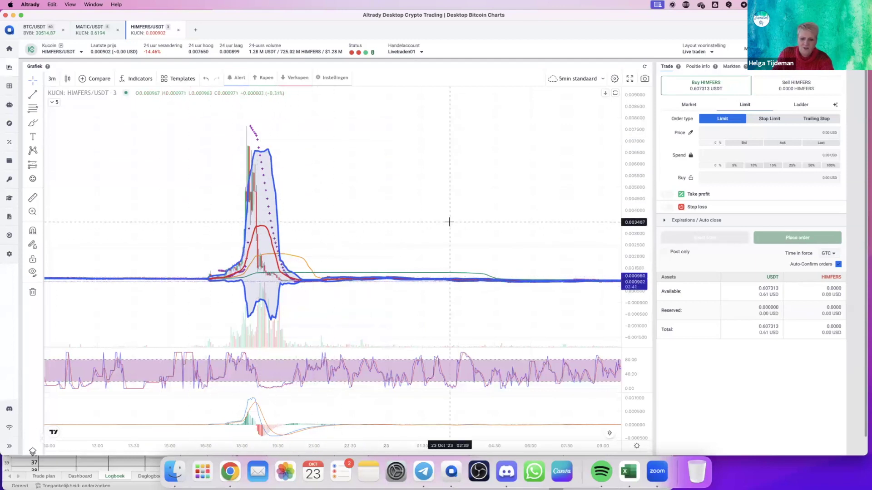
Review the latest HIMFERS/USDT candles and moving averages, and close that market to return to MATIC/USDT
scroll(450, 222, "up", 5)
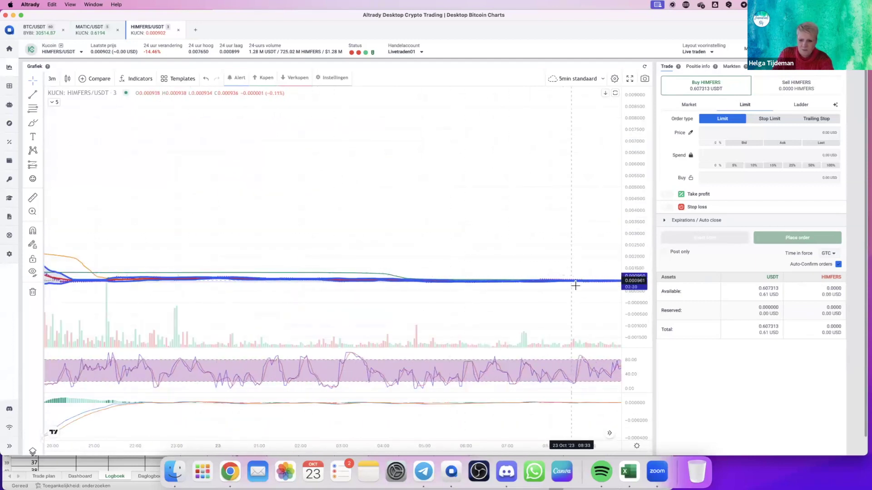
double_click(626, 288)
left_click_drag(580, 260, 372, 186)
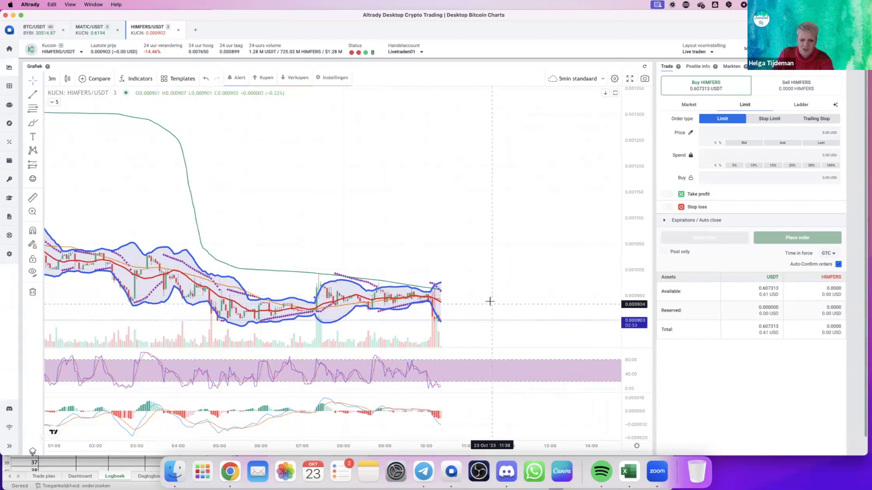
left_click_drag(488, 296, 525, 229)
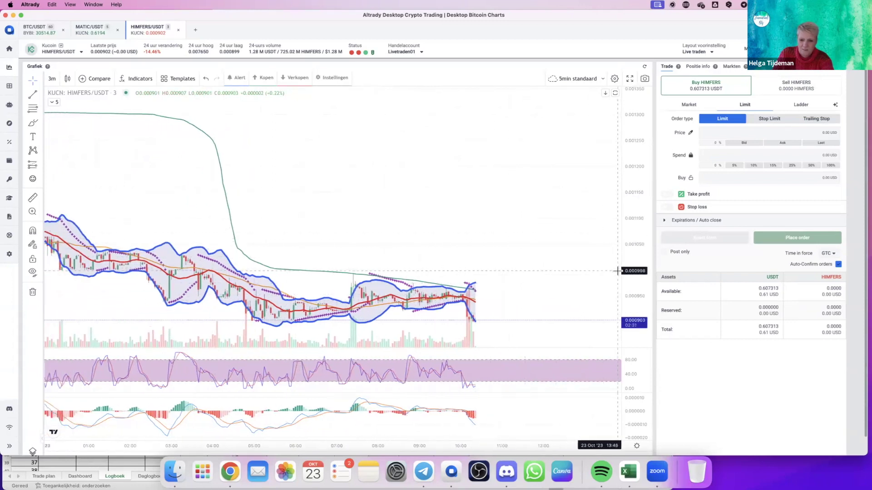
left_click_drag(642, 272, 643, 251)
left_click_drag(563, 315, 561, 221)
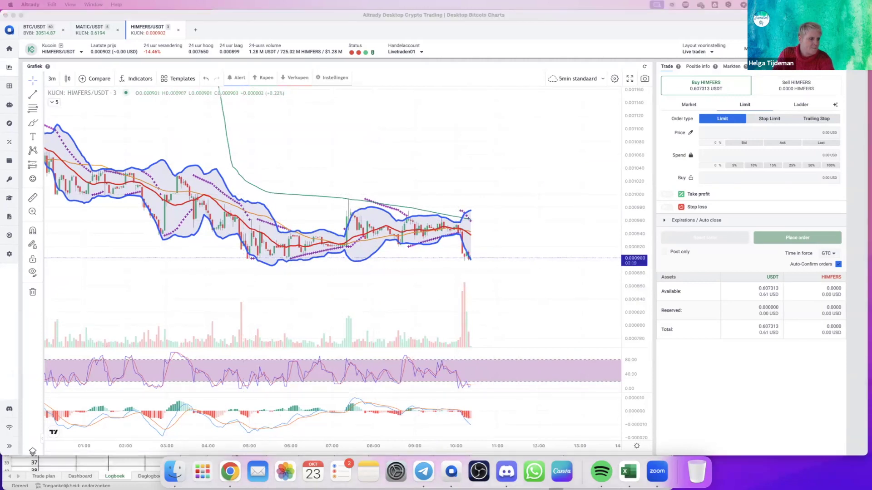
left_click(179, 31)
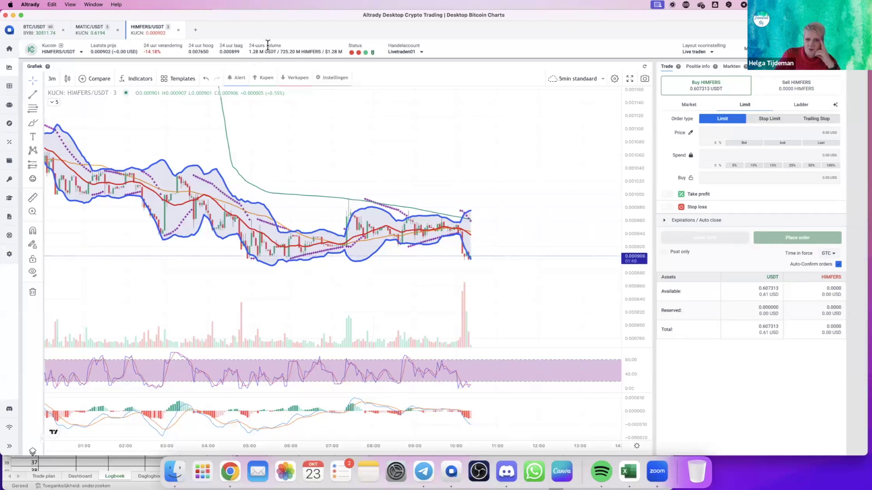
left_click(178, 31)
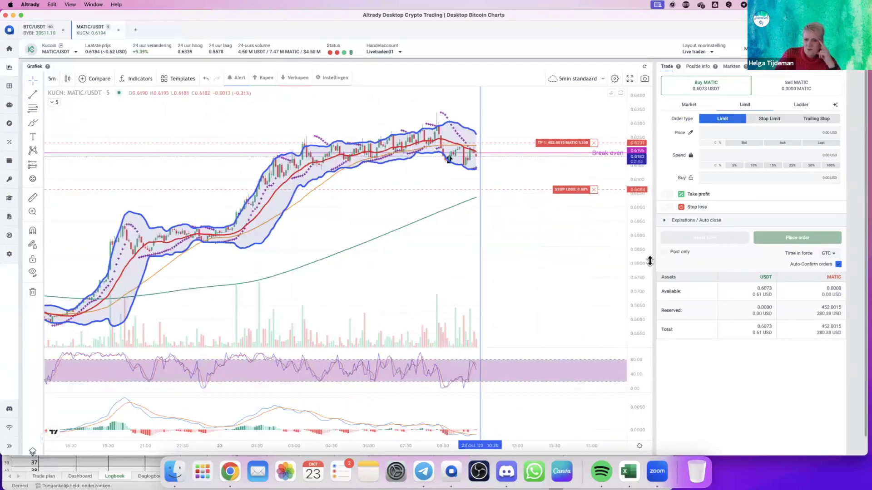
Examine the newest MATIC/USDT candles against the break-even, take-profit and stop-loss lines
left_click_drag(646, 241, 645, 213)
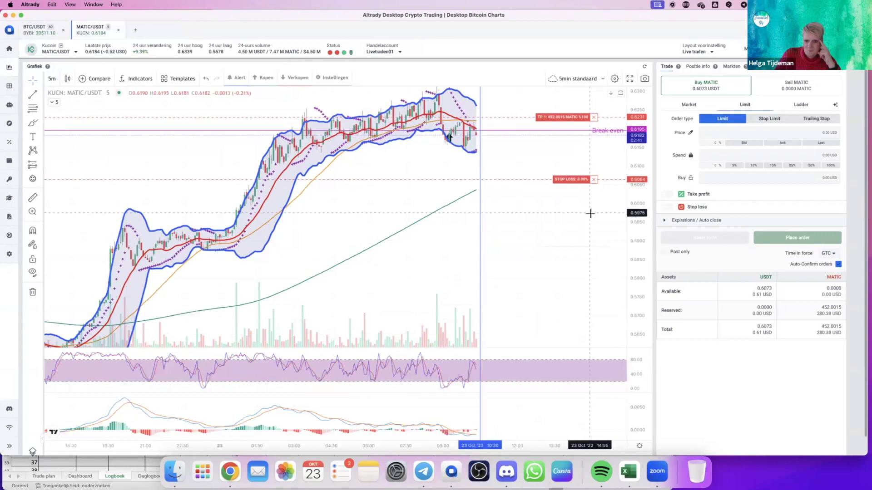
scroll(591, 213, "up", 3)
scroll(588, 210, "up", 2)
left_click_drag(445, 209, 483, 280)
scroll(482, 280, "up", 1)
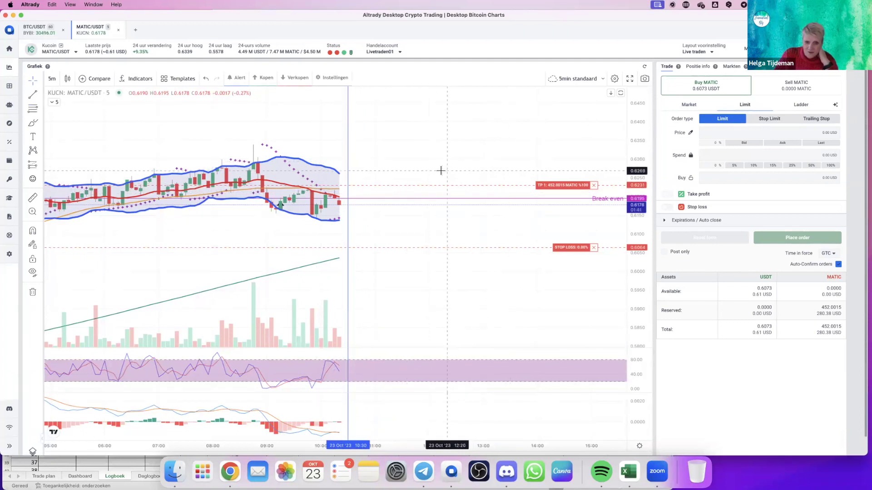
left_click_drag(440, 173, 411, 165)
left_click_drag(635, 261, 634, 194)
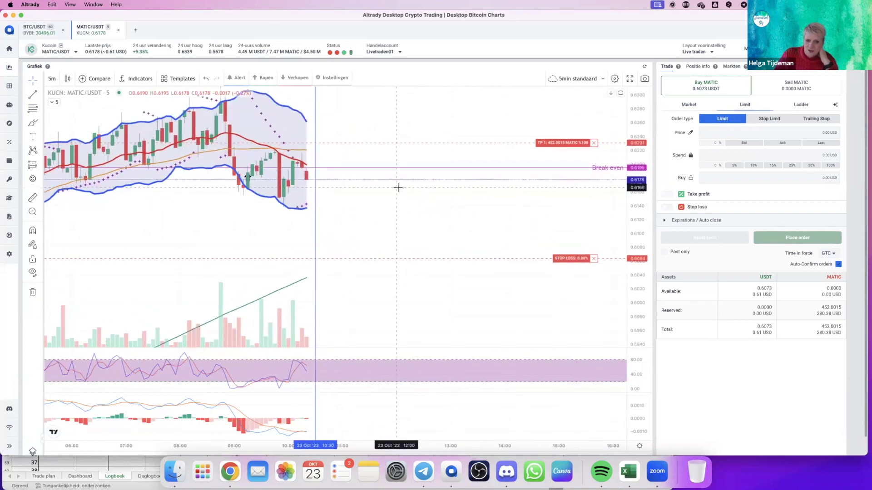
Delete the vertical line drawn at 10:30 on the MATIC/USDT chart
left_click_drag(397, 189, 512, 219)
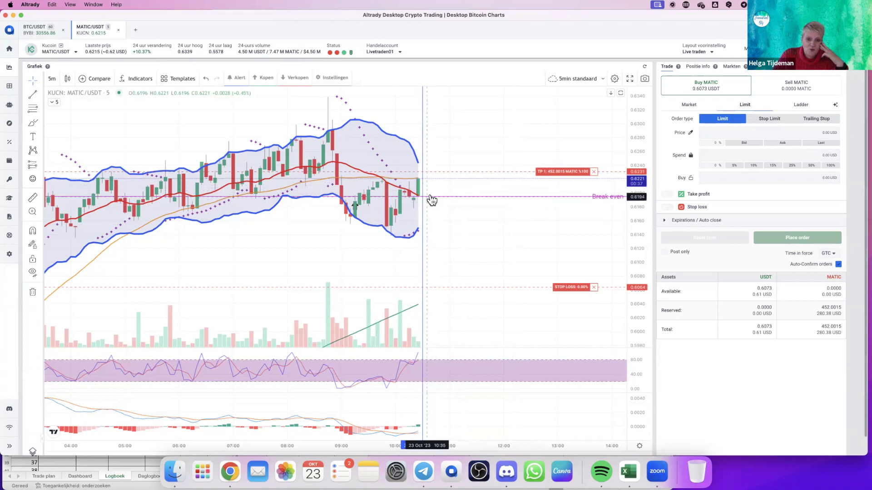
left_click(422, 228)
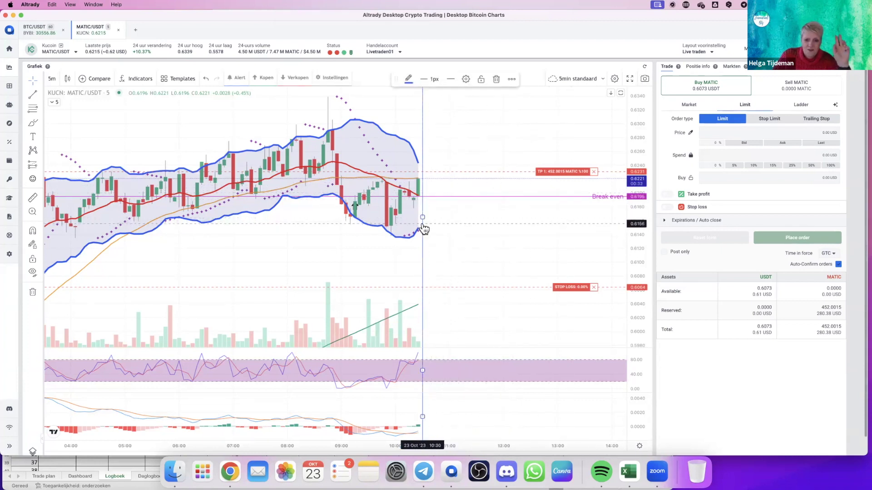
left_click(497, 79)
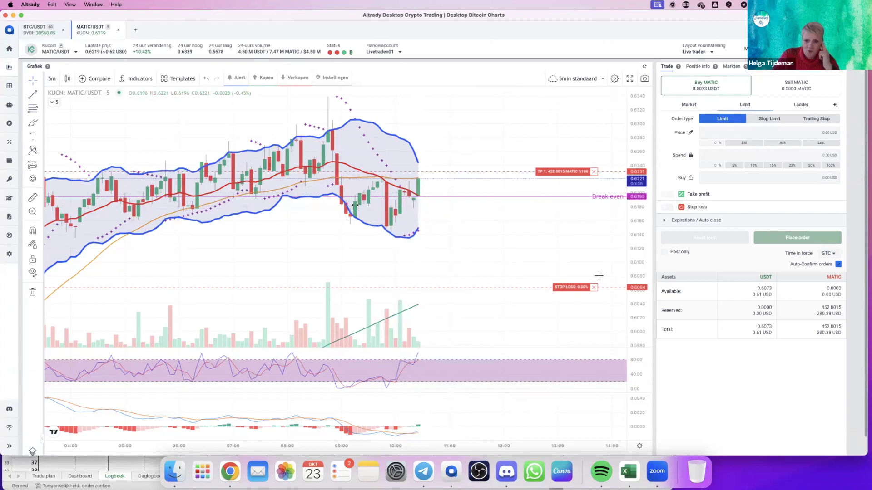
Raise the stop loss of the open MATIC/USDT position above break-even to 0.6201 and inspect the levels on the chart
left_click(574, 287)
left_click_drag(573, 288, 571, 194)
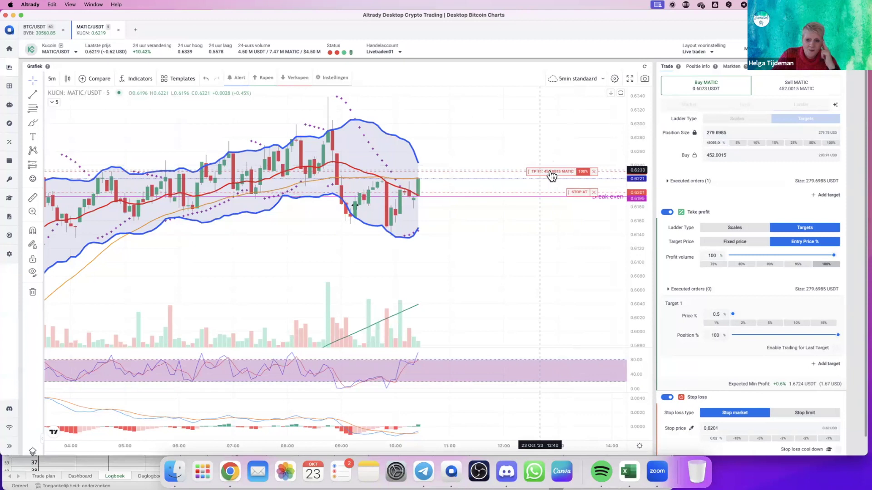
left_click(583, 172)
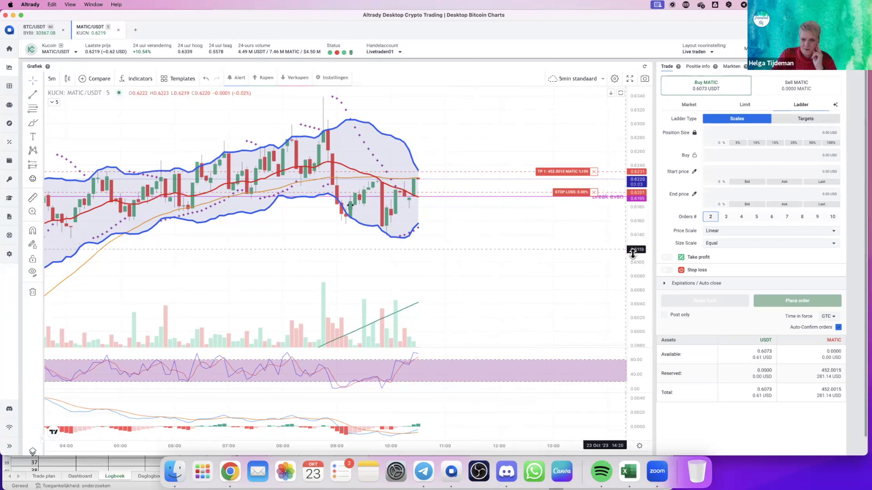
left_click_drag(635, 254, 644, 159)
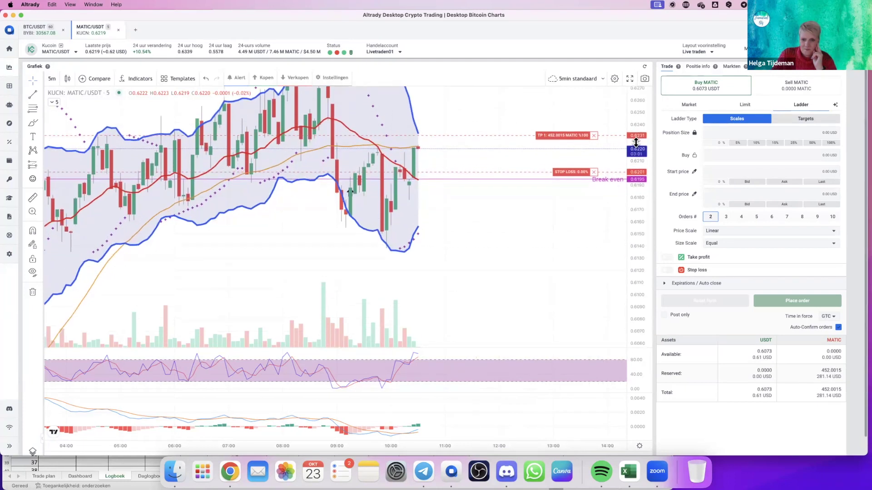
Refresh the MATIC/USDT chart, check the closed MATIC position's result details, and return to the order form with the available balance
left_click_drag(494, 206, 509, 244)
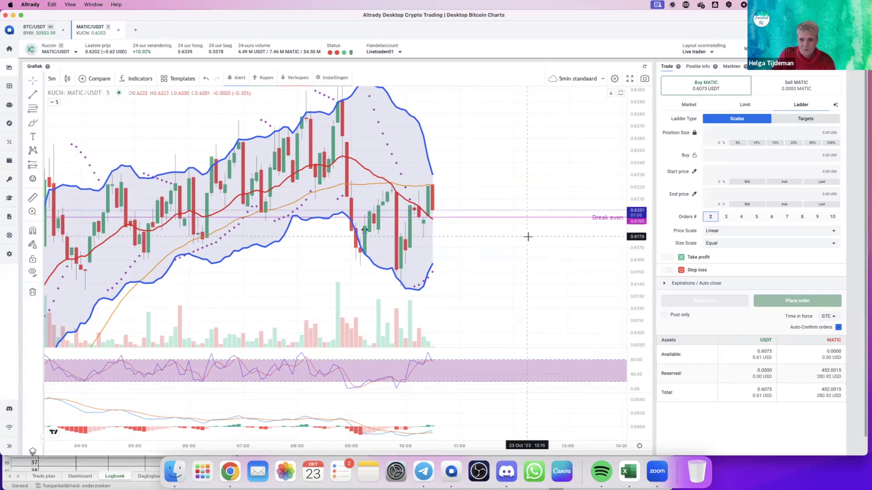
left_click(645, 71)
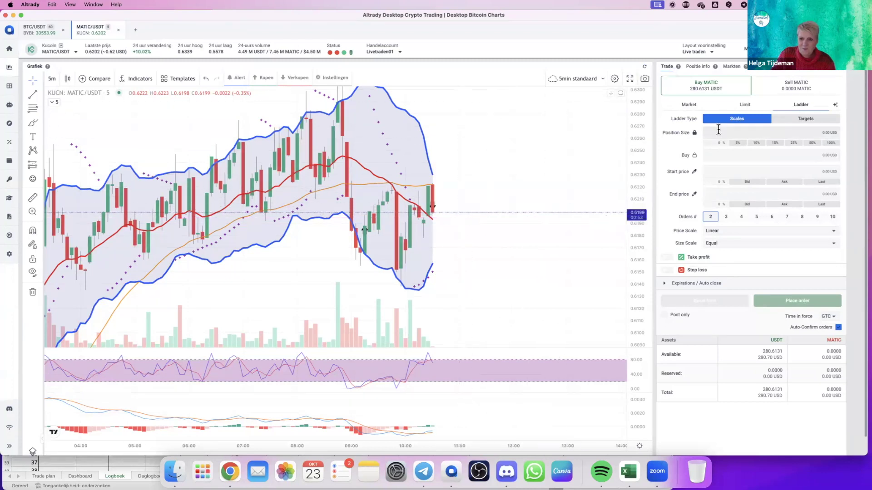
left_click(698, 67)
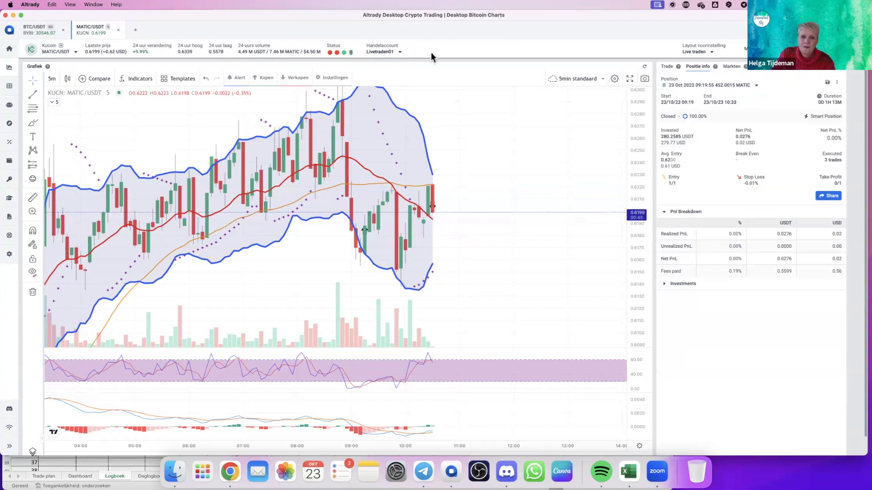
left_click(667, 67)
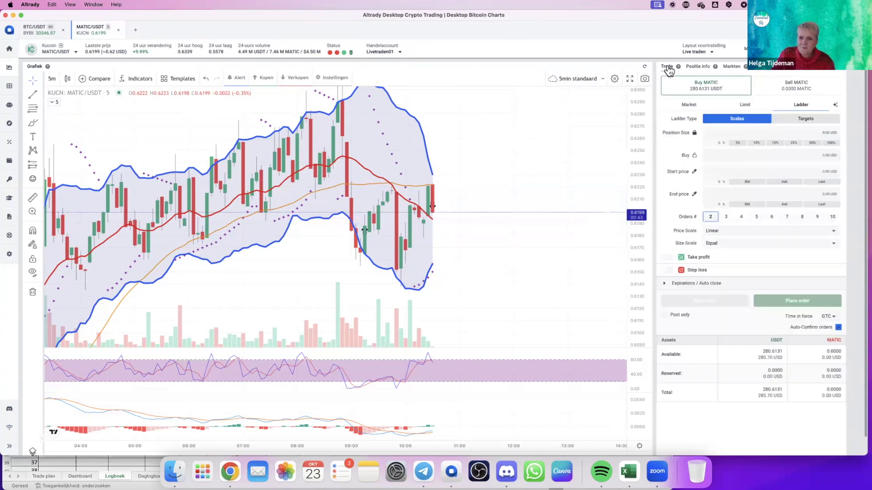
Switch to the Excel trade logbook and complete the MATIC trade of 23-10-2023 with end time 10:34 and end balance 280,61
left_click(104, 466)
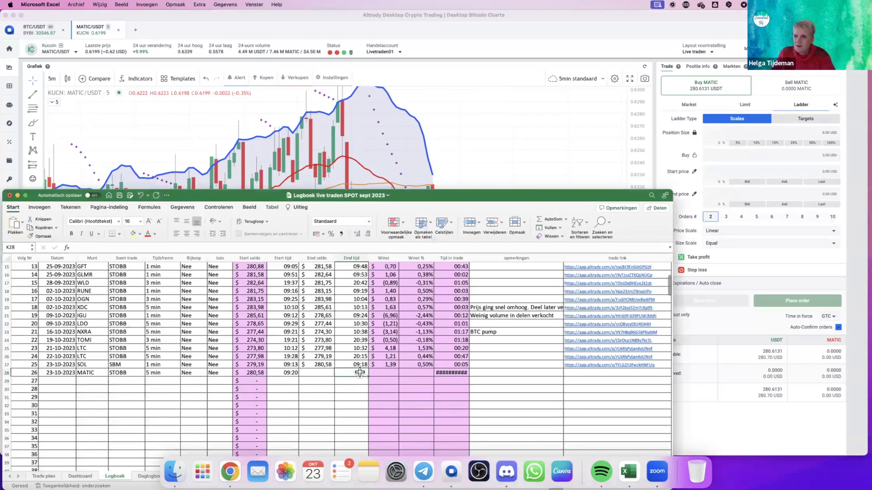
type("10:34")
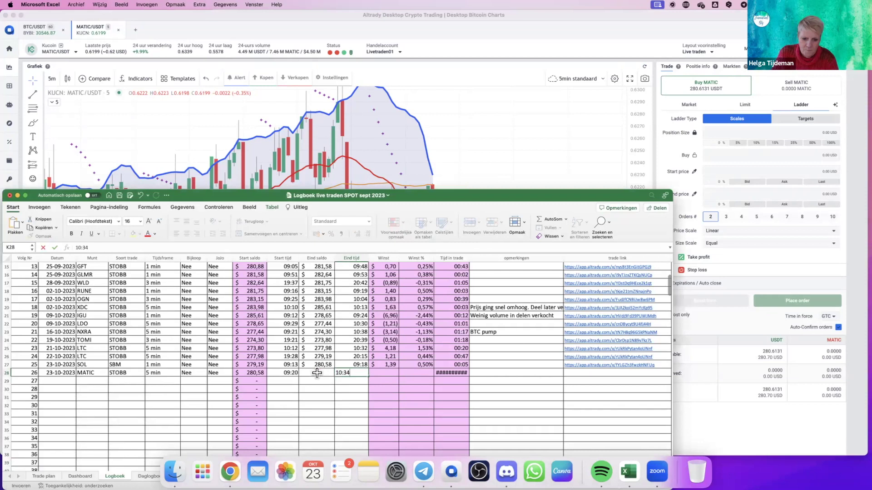
left_click(317, 373)
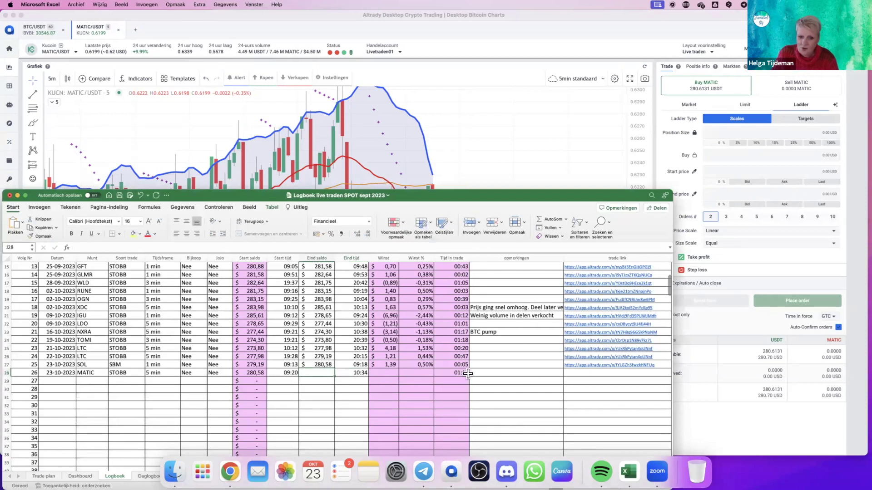
type("280")
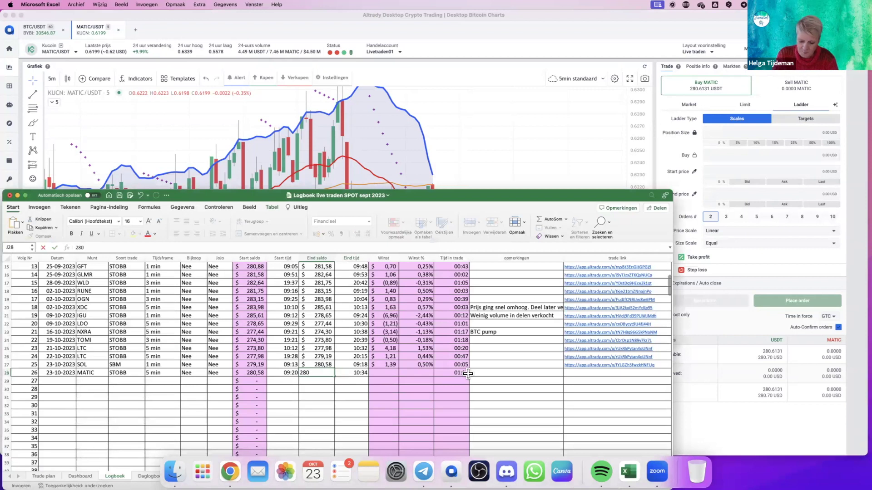
type(",61")
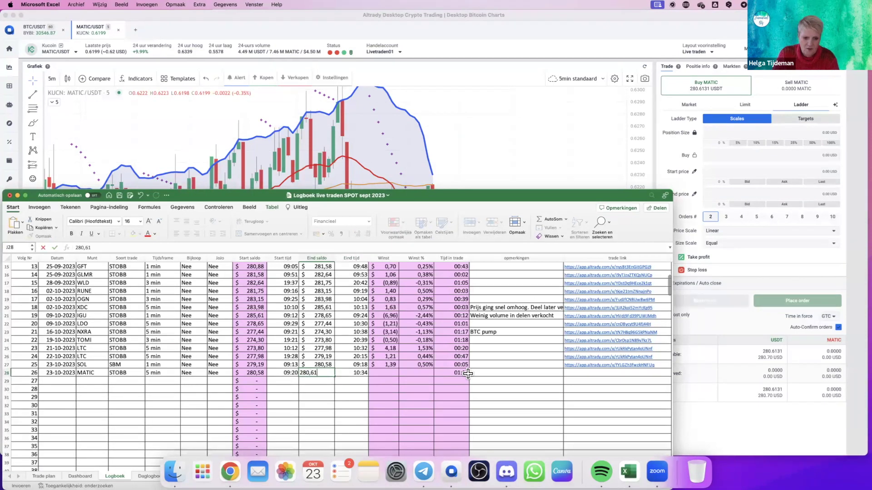
left_click(492, 390)
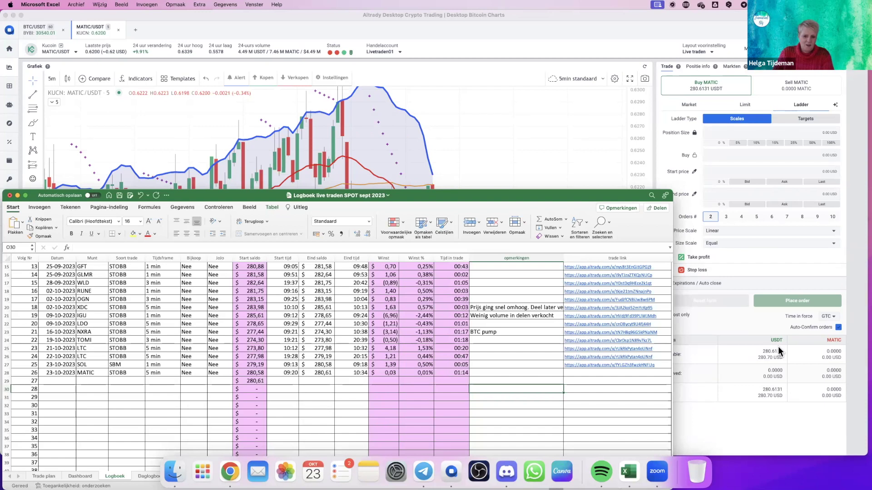
Return to Altrady and copy the link to the MATIC/USDT chart image
right_click(589, 373)
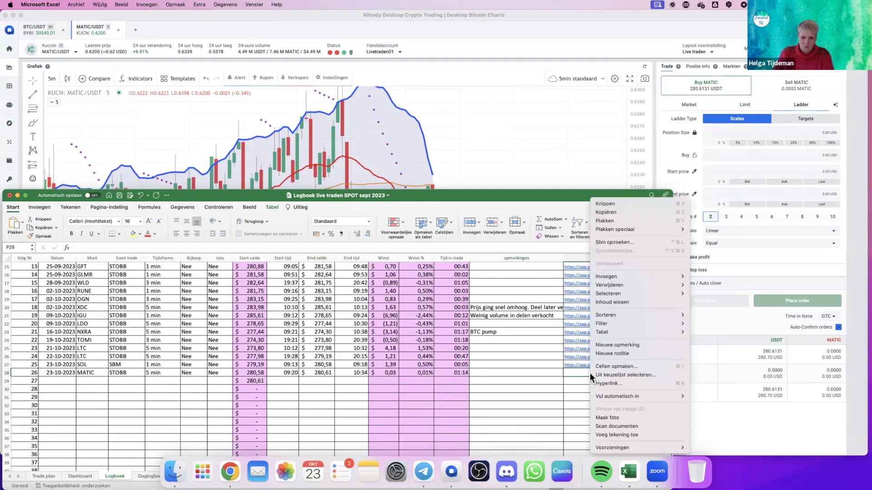
left_click(595, 139)
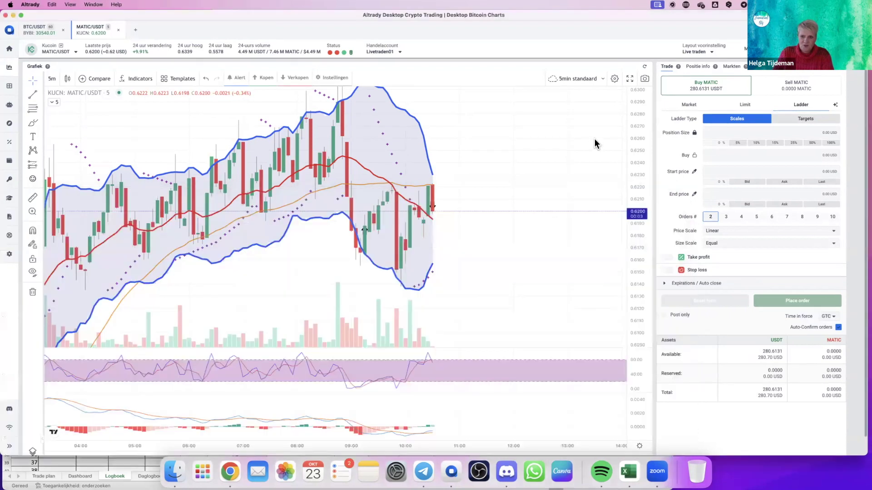
left_click(644, 79)
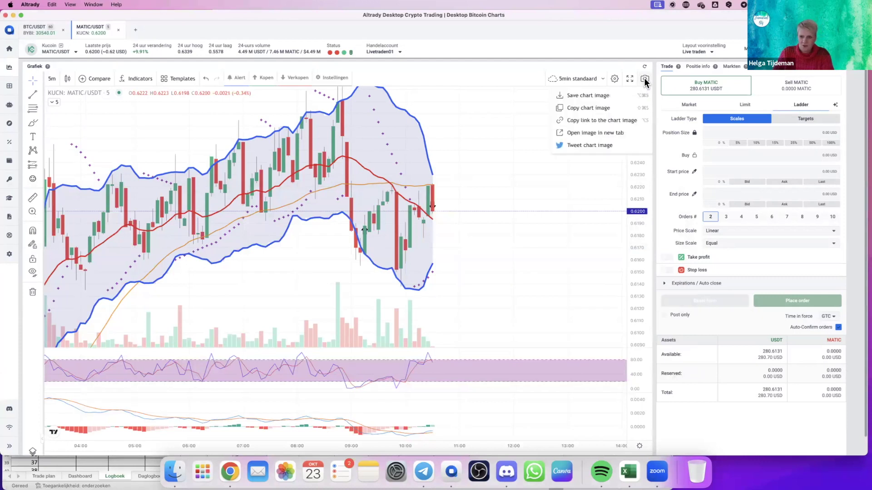
left_click(597, 121)
left_click(524, 200)
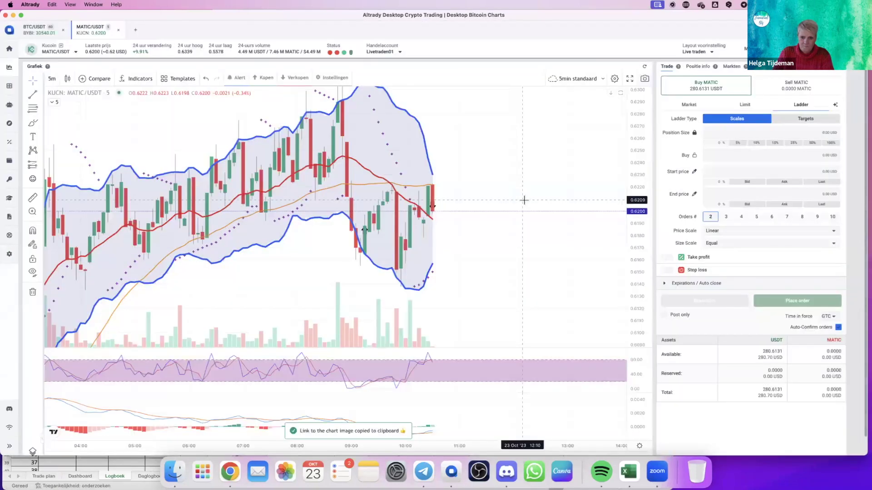
Paste the chart image link into the trade link cell of the MATIC row in the Excel logbook and make it a hyperlink
left_click(93, 472)
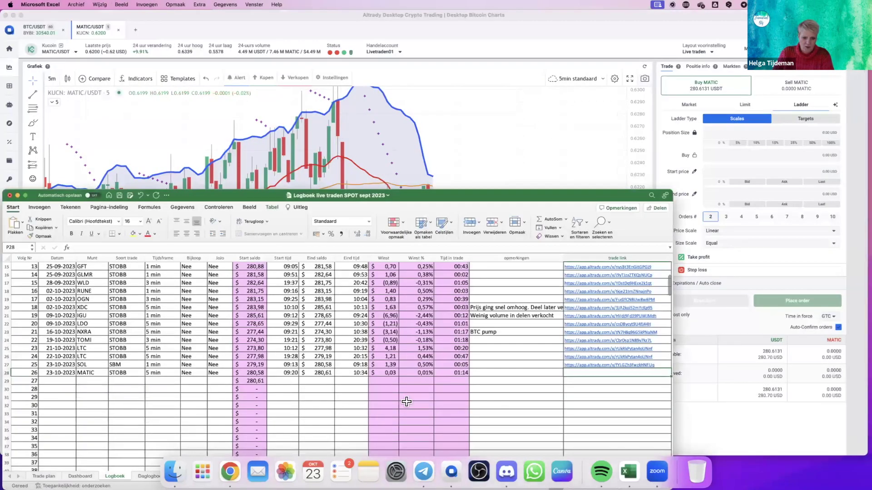
right_click(578, 372)
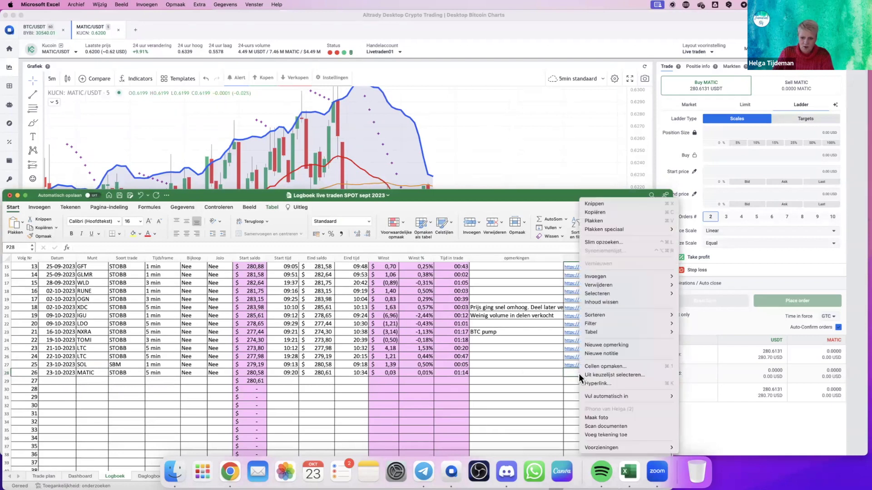
left_click(593, 220)
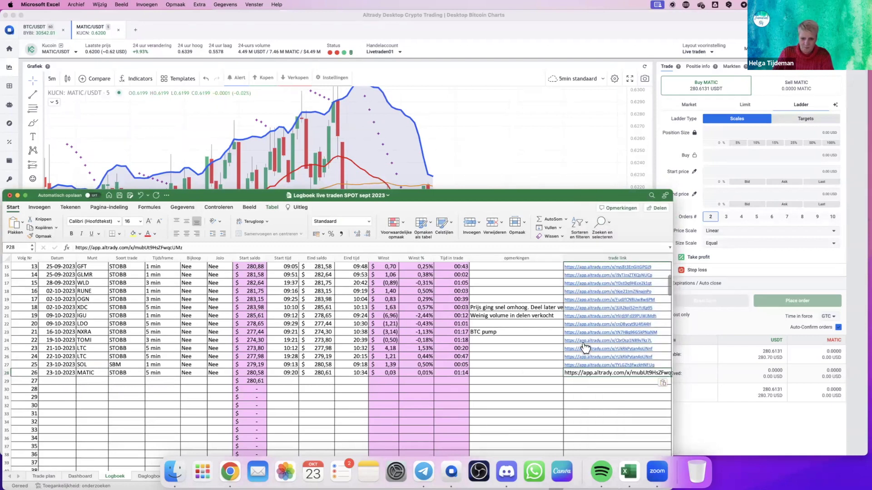
double_click(602, 373)
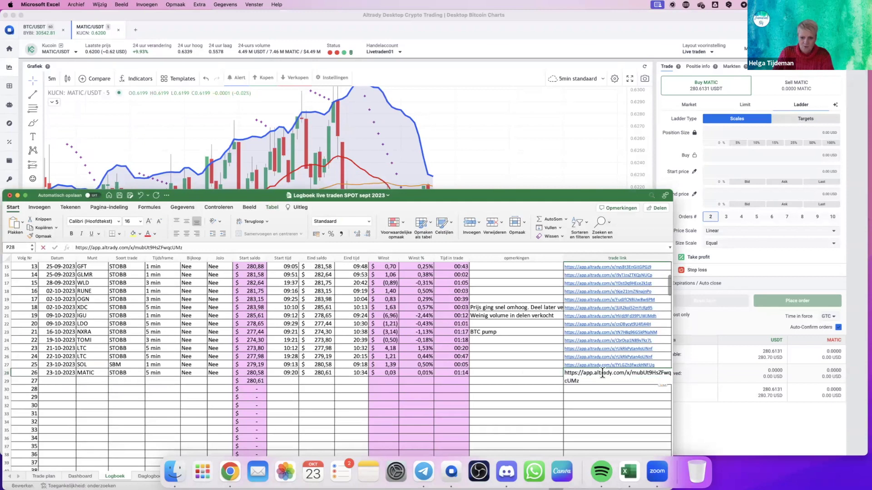
left_click(614, 395)
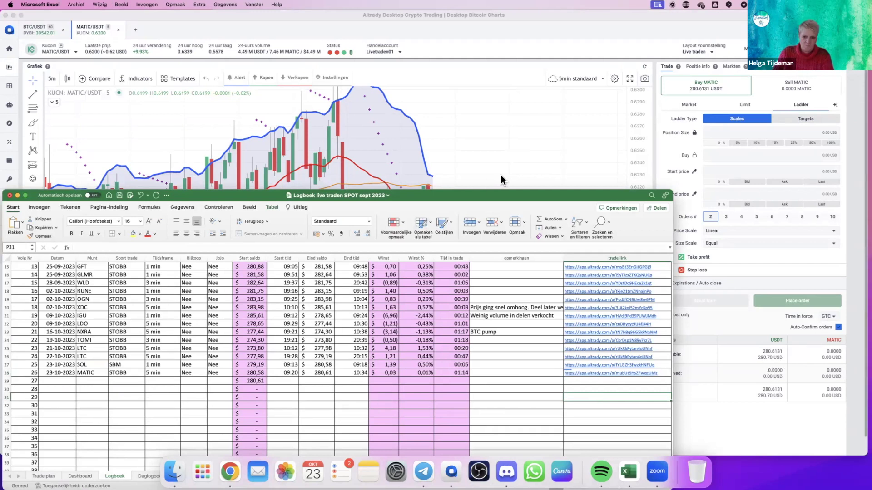
Review the 23-10-2023 entry on the Daglogboek sheet and the overall progress figures and graph on the Dashboard sheet
left_click_drag(224, 198, 232, 97)
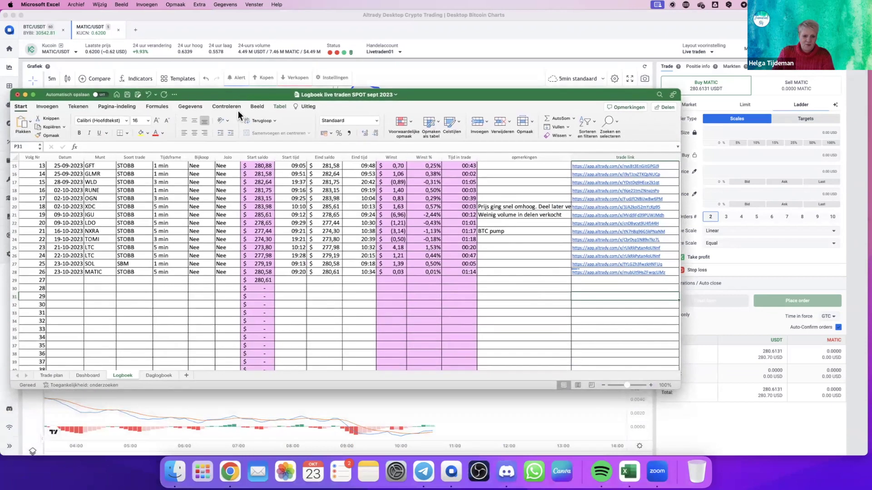
left_click(162, 375)
scroll(319, 292, "down", 8)
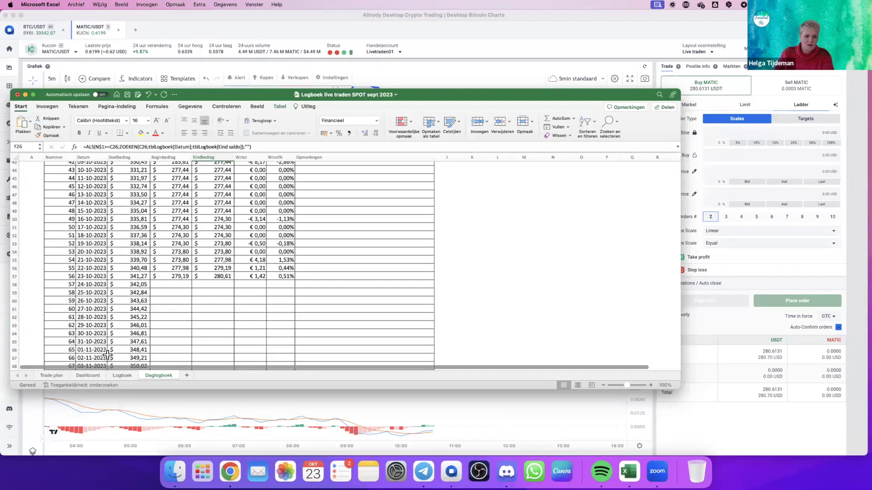
left_click(89, 376)
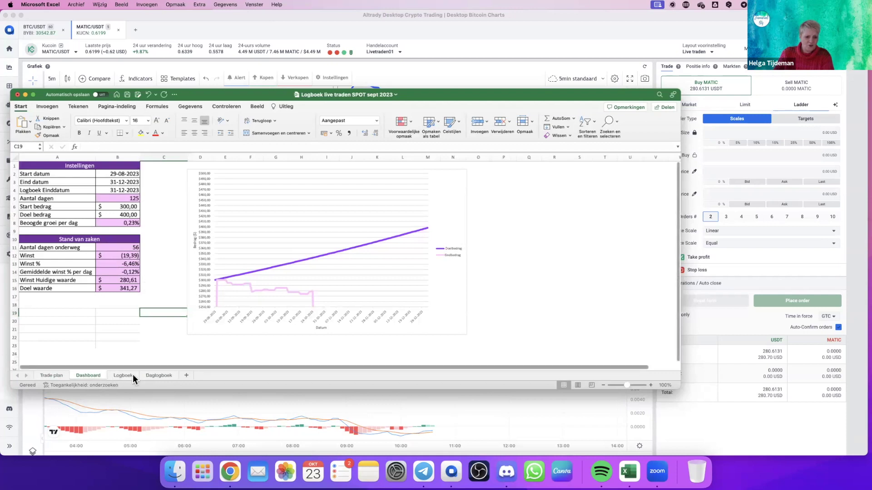
left_click(162, 375)
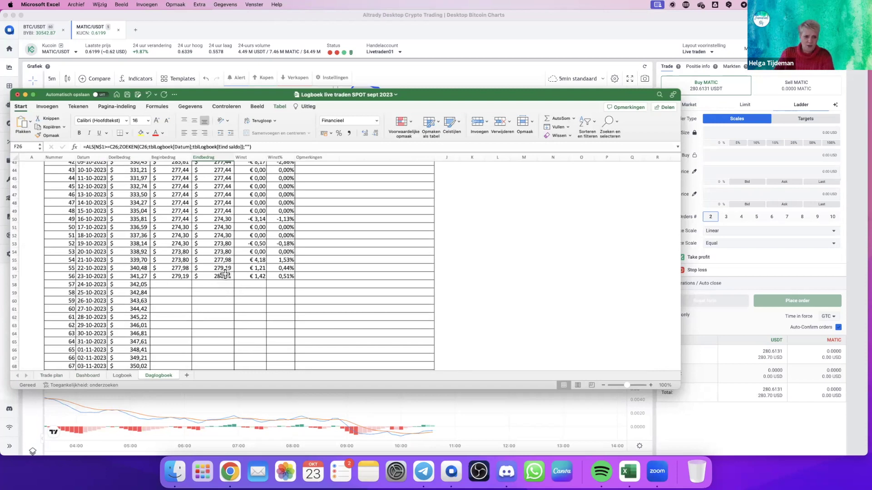
Close the logbook workbook and save its changes
left_click(17, 95)
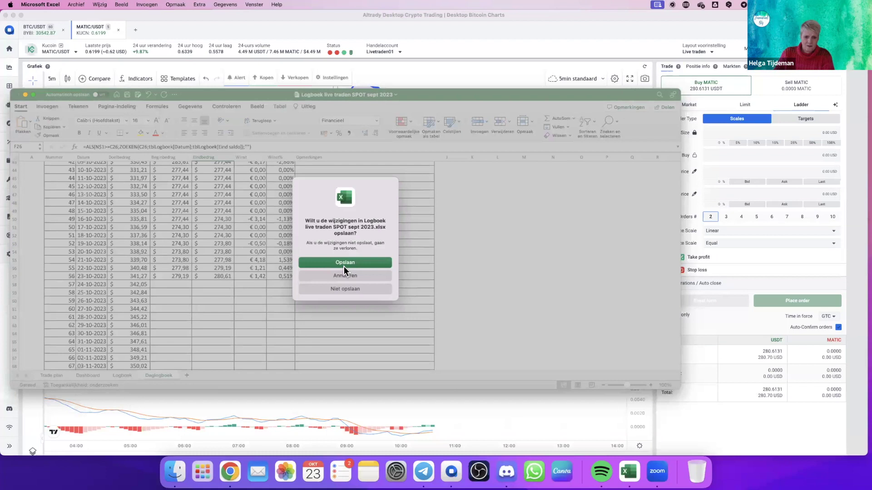
left_click(345, 262)
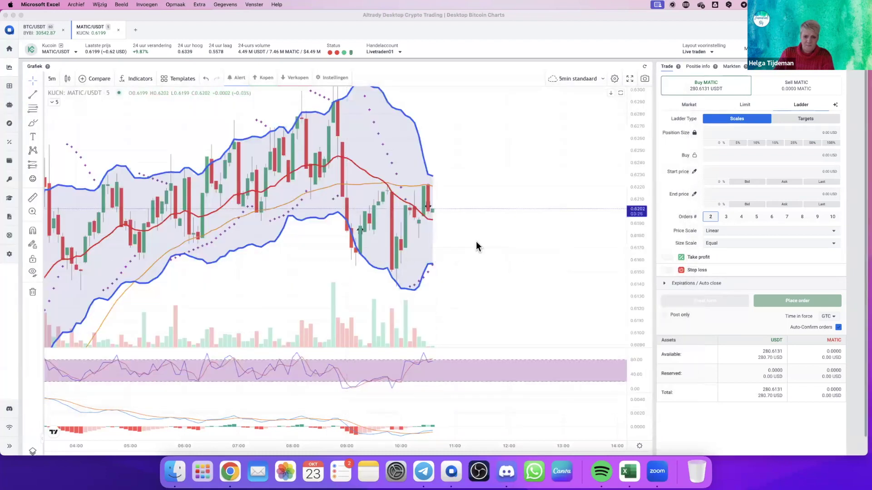